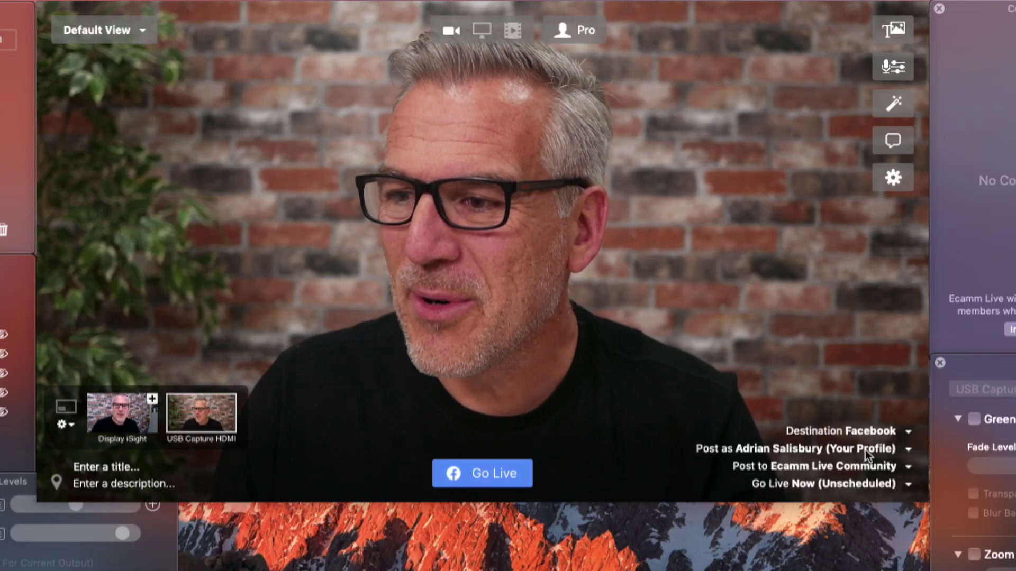
Step: Check the available posting identities and try the Ecamm Live Beta group as the post target
{"action": "left_click", "coordinate": [866, 450]}
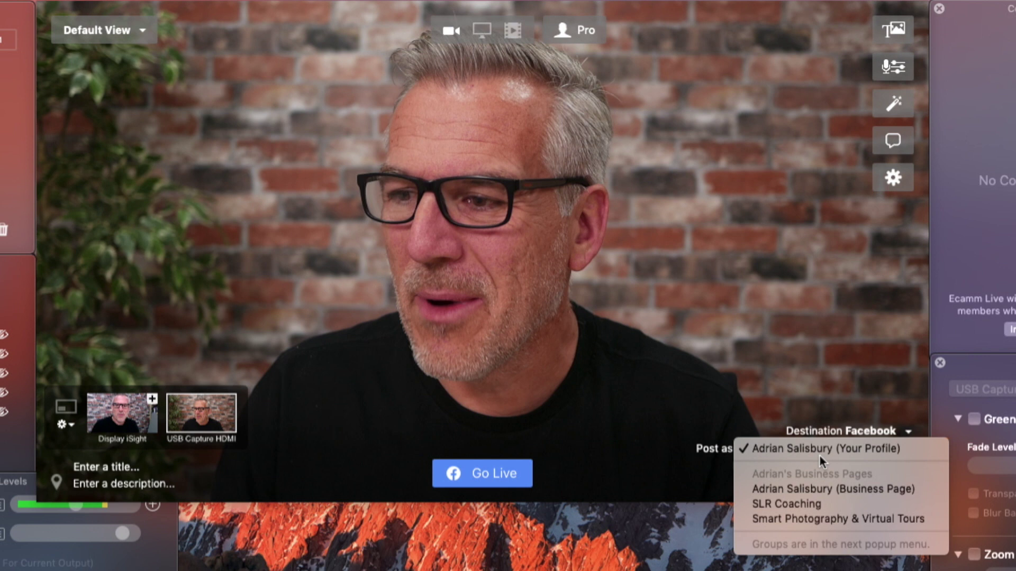
{"action": "left_click", "coordinate": [684, 454]}
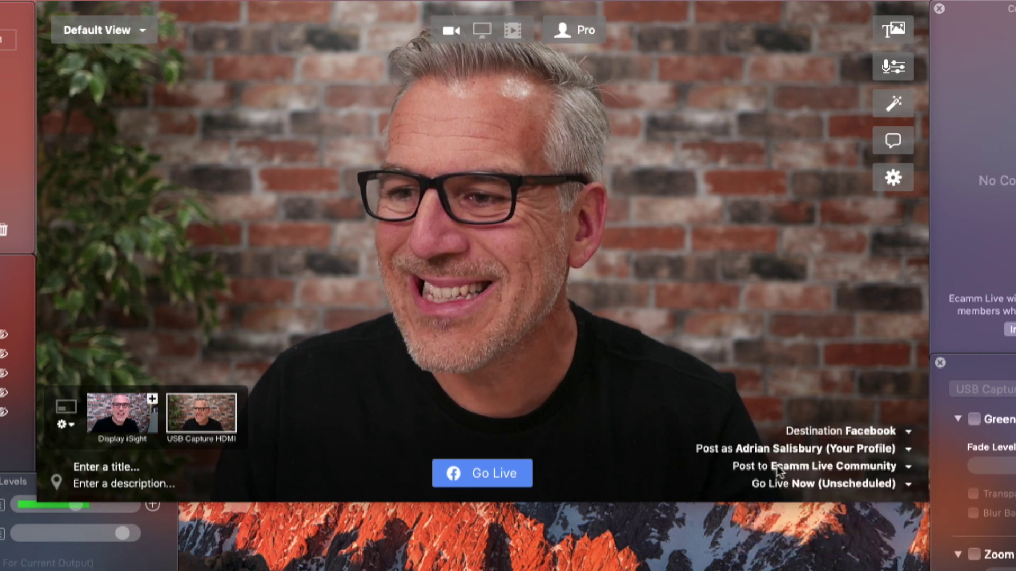
{"action": "left_click", "coordinate": [779, 470]}
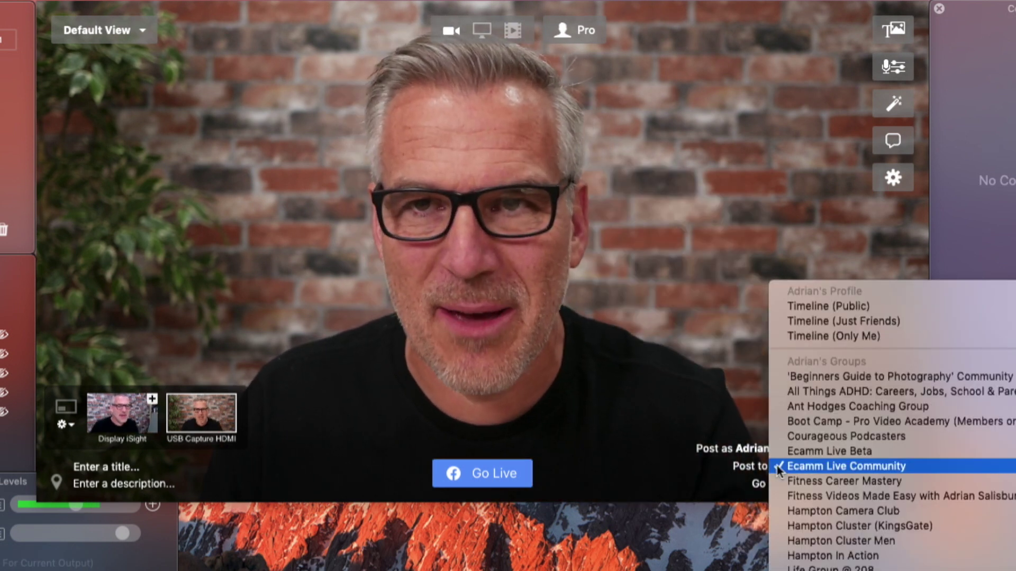
{"action": "left_click", "coordinate": [839, 451]}
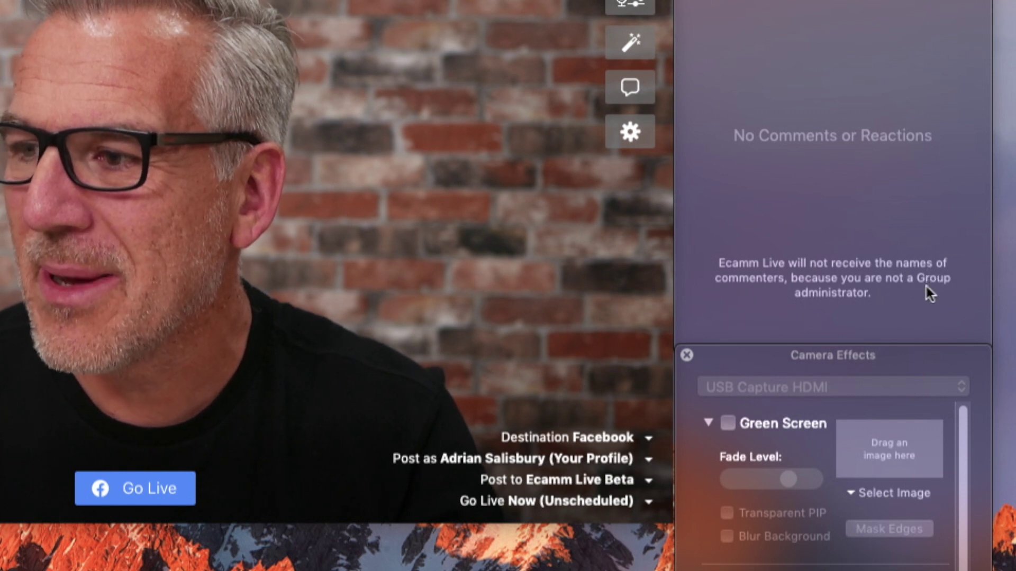
Step: Set the post target to the Ecamm Live Community group and view the permission link for inviting group members
{"action": "left_click", "coordinate": [531, 479]}
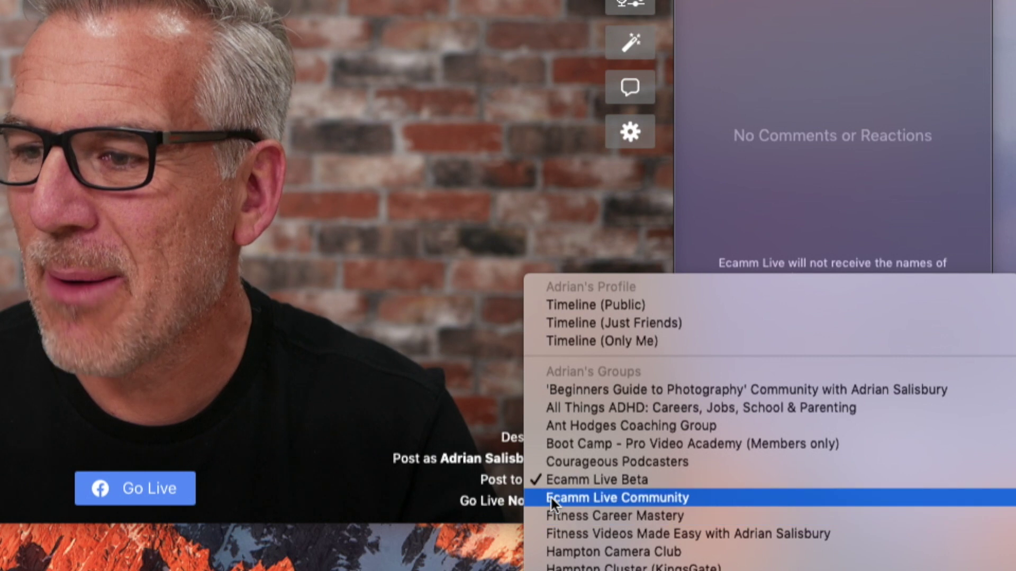
{"action": "left_click", "coordinate": [550, 497]}
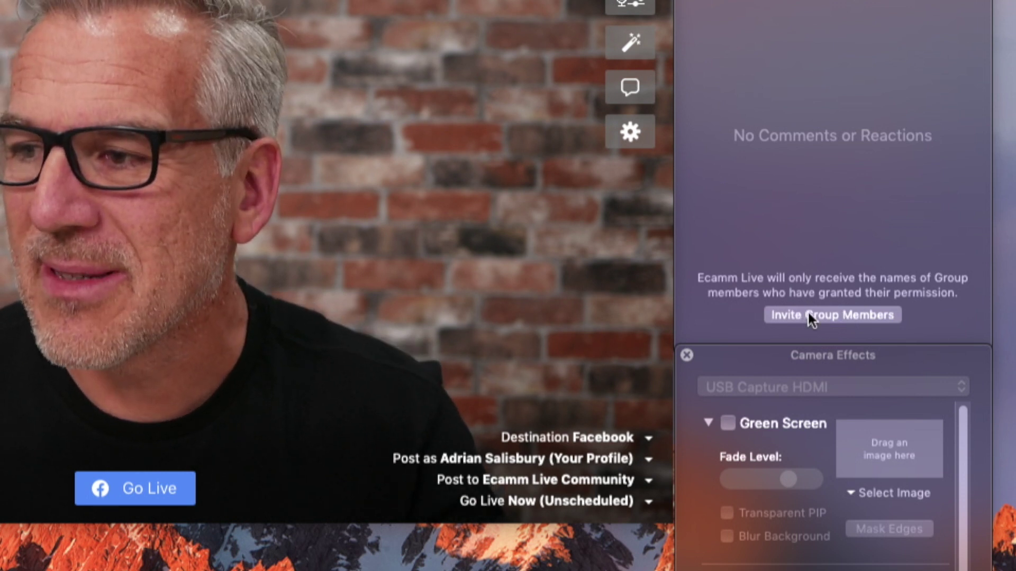
{"action": "left_click", "coordinate": [809, 316]}
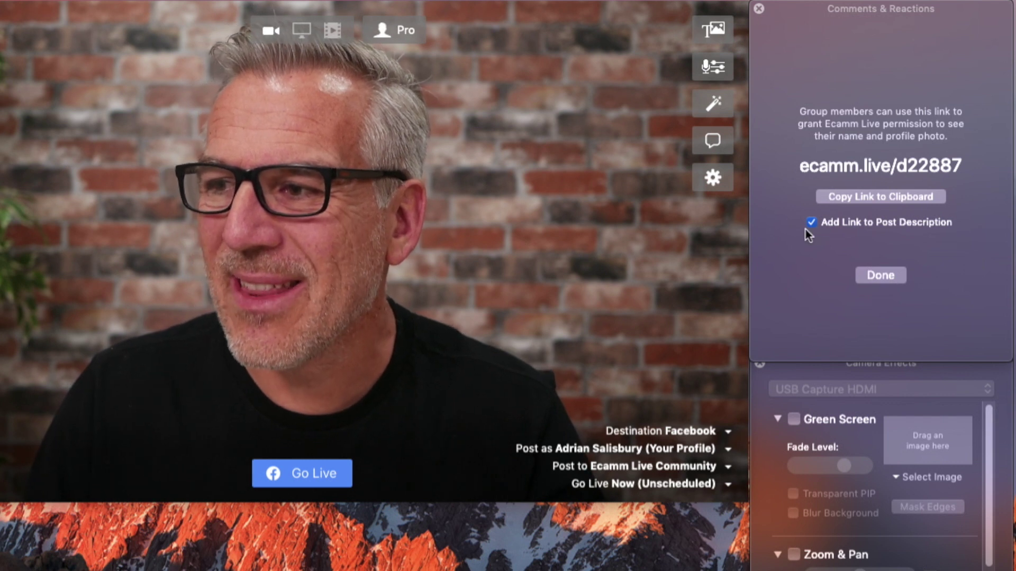
{"action": "left_click", "coordinate": [885, 277]}
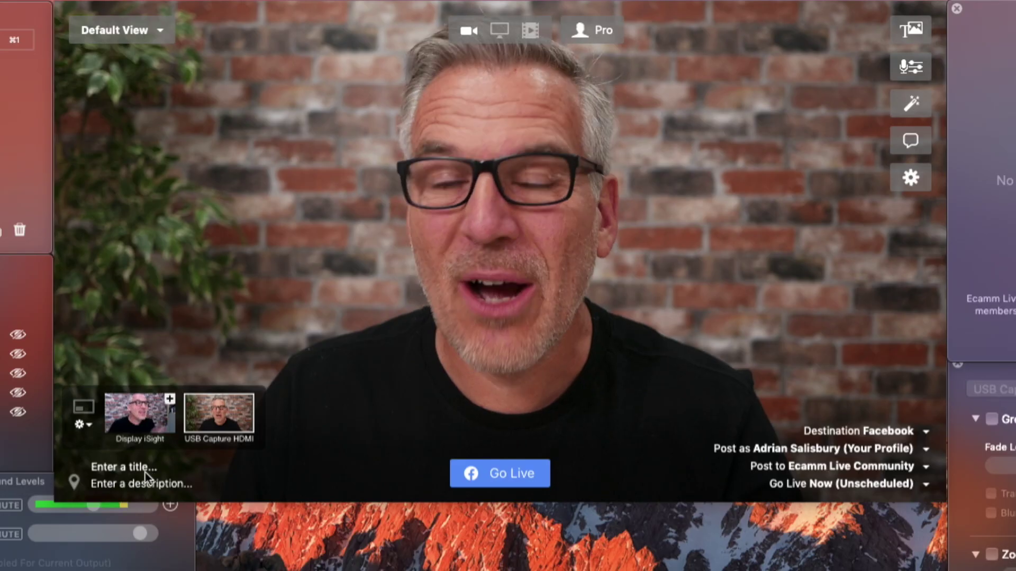
Step: Enter "Demonstrating comments in Ecamm" as both title and description, and start the Facebook live broadcast
{"action": "left_click", "coordinate": [111, 469]}
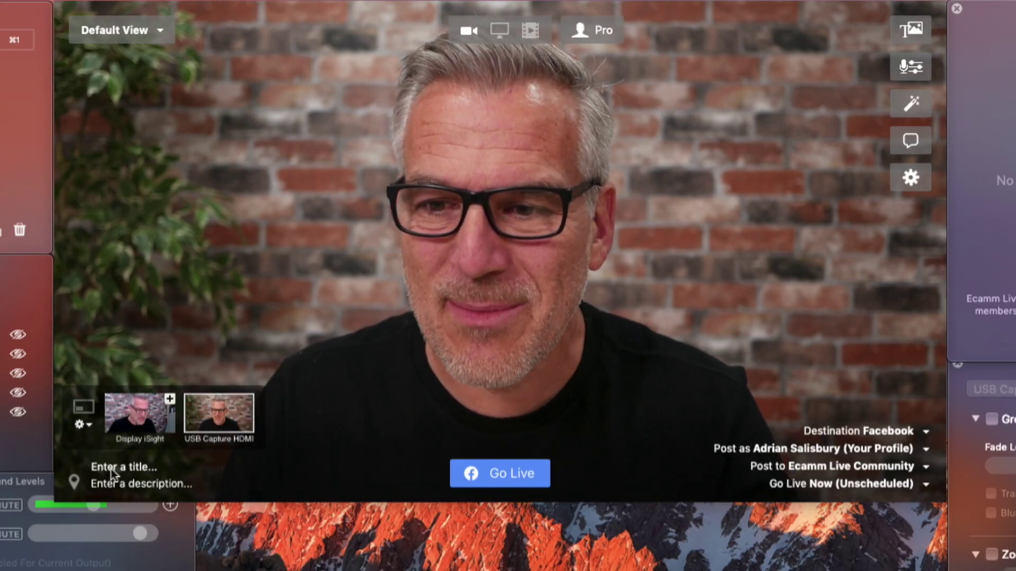
{"action": "type", "text": "Demonstrating comments in Ecamm"}
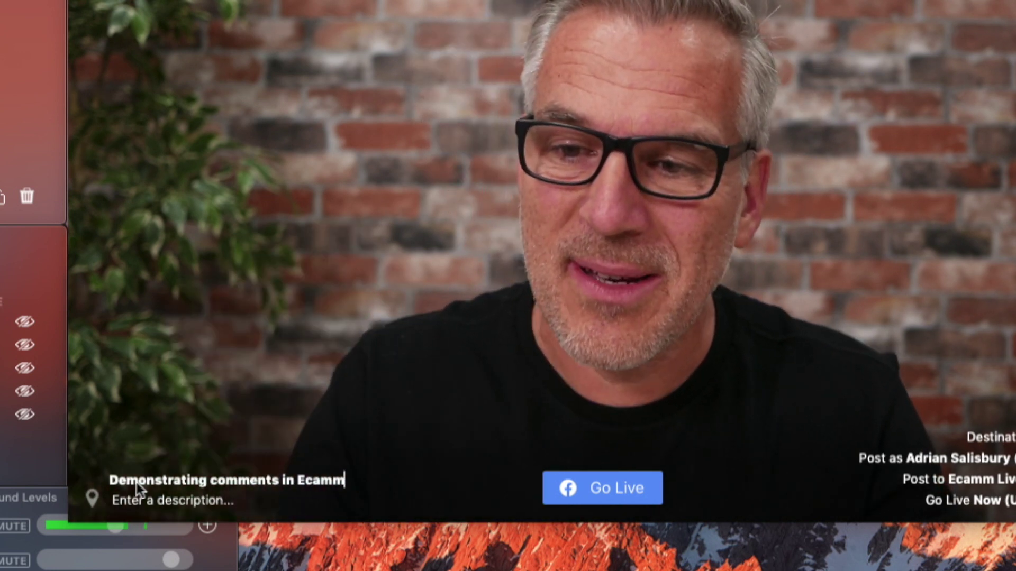
{"action": "left_click", "coordinate": [134, 503]}
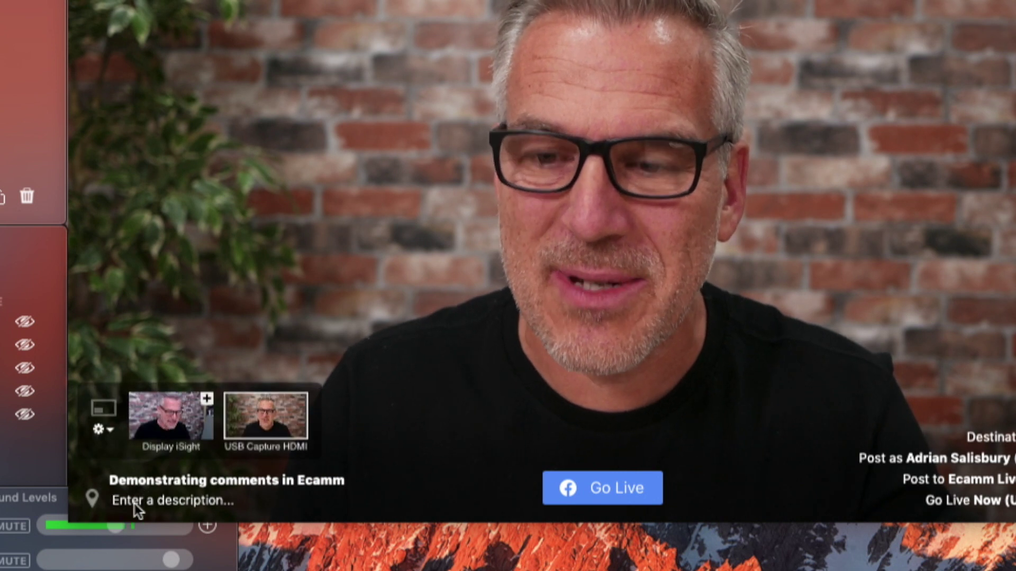
{"action": "type", "text": "Demonstrating comments in Ecamm"}
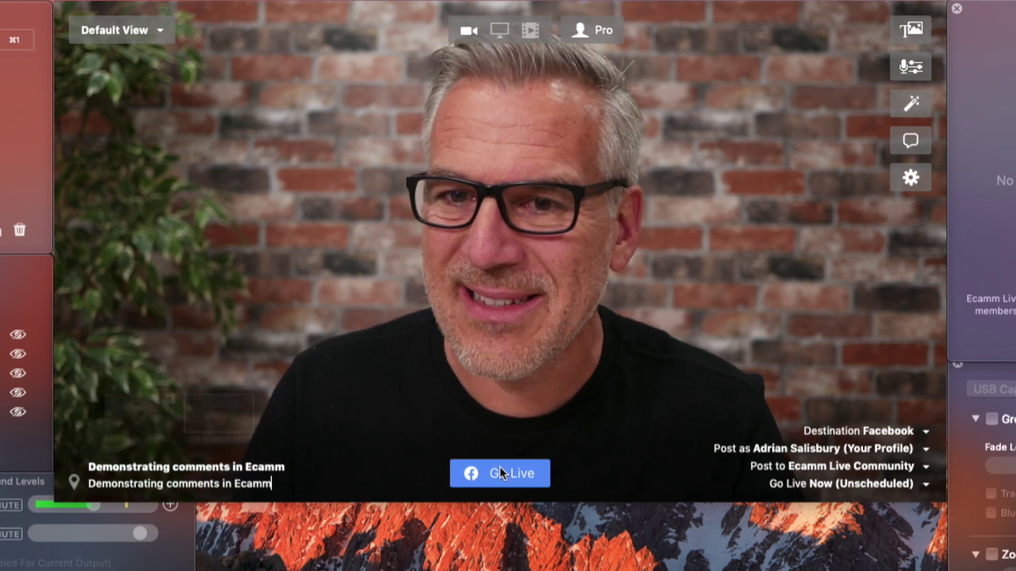
{"action": "left_click", "coordinate": [499, 473]}
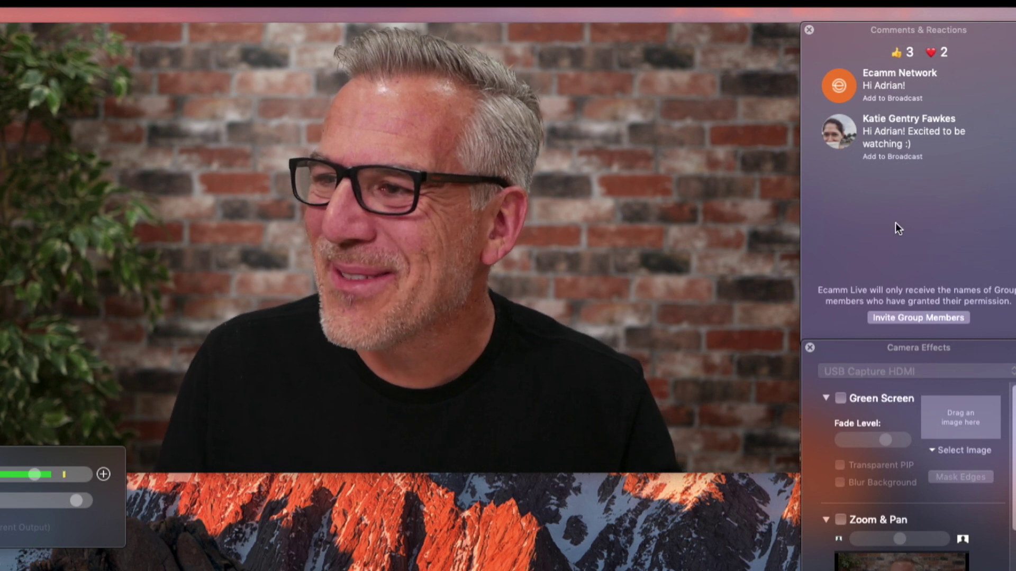
Step: Add the Ecamm Network comment to the broadcast, move it lower in the frame and narrow its box around the text
{"action": "left_click", "coordinate": [838, 93]}
{"action": "mouse_move", "coordinate": [726, 268]}
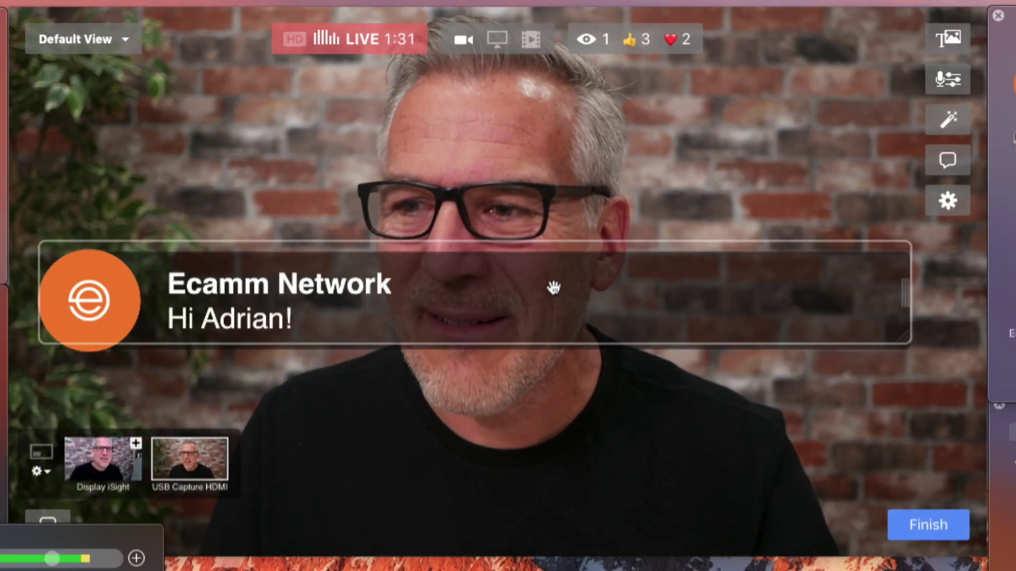
{"action": "left_click_drag", "start_coordinate": [554, 288], "coordinate": [544, 367]}
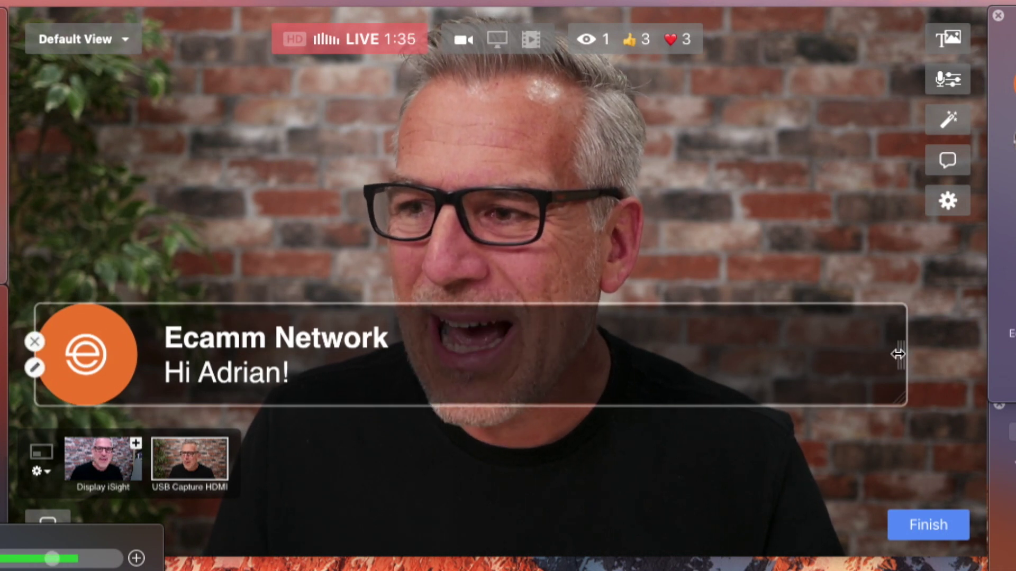
{"action": "left_click_drag", "start_coordinate": [851, 355], "coordinate": [591, 373]}
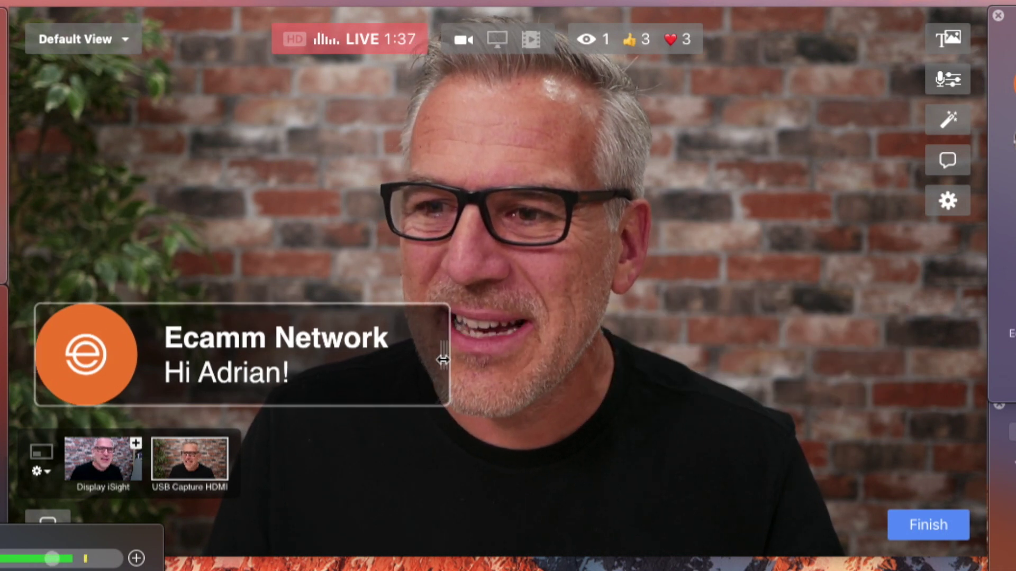
{"action": "left_click_drag", "start_coordinate": [379, 374], "coordinate": [393, 359]}
{"action": "left_click_drag", "start_coordinate": [456, 391], "coordinate": [422, 381]}
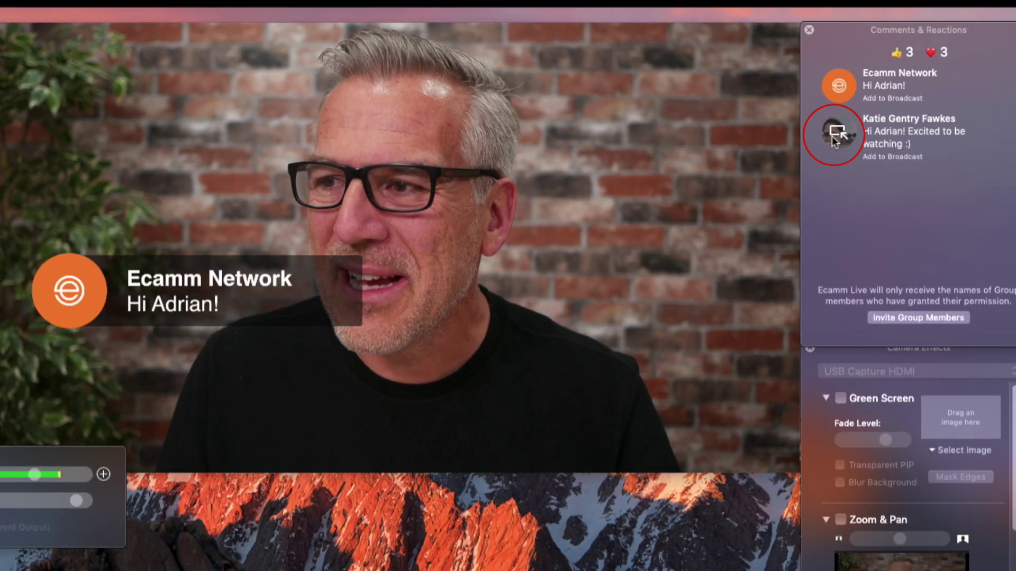
Step: Show the "Excited to be watching :)" comment on the broadcast and widen its box until the message fits on one line
{"action": "left_click", "coordinate": [834, 135]}
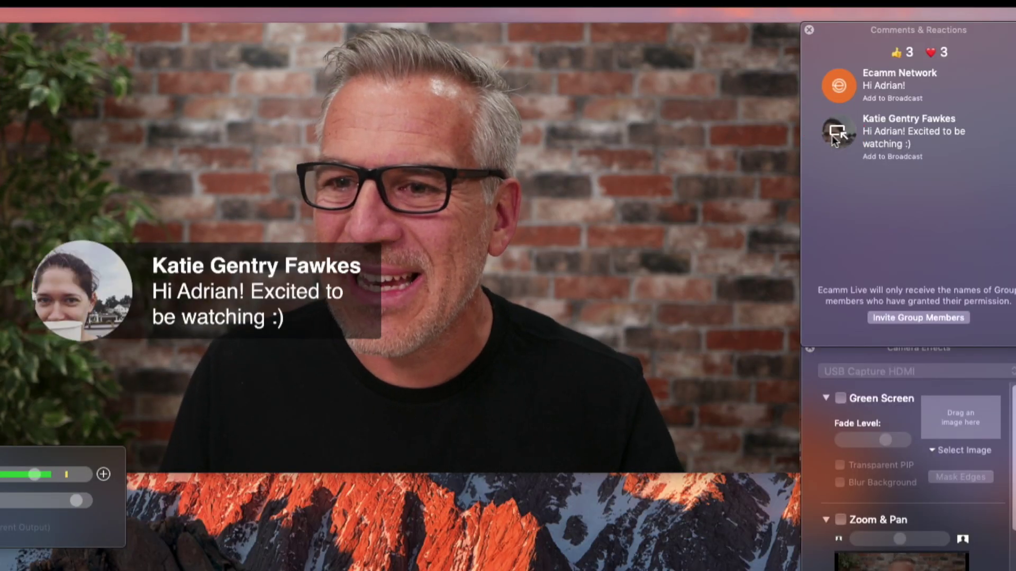
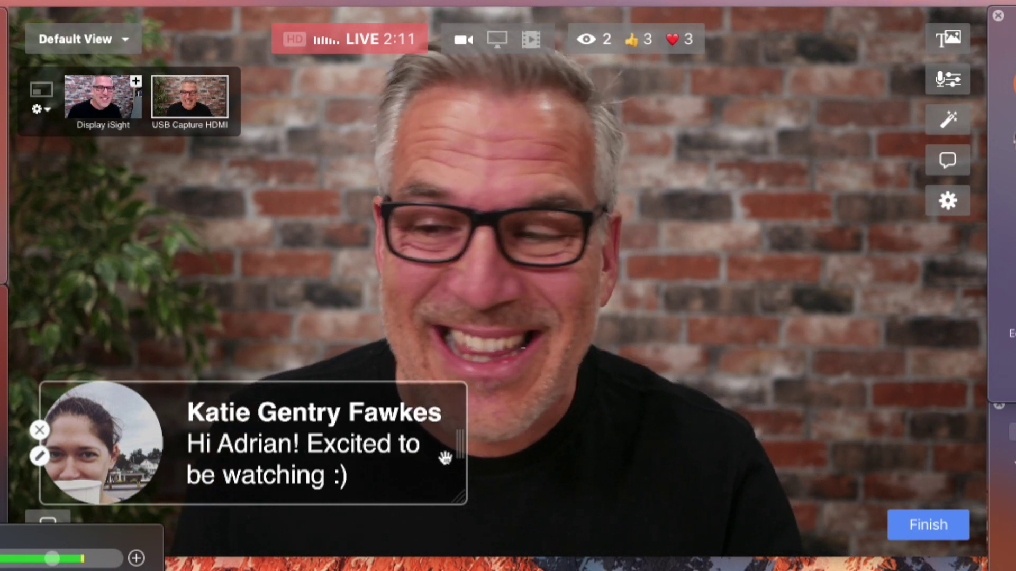
{"action": "left_click_drag", "start_coordinate": [458, 446], "coordinate": [622, 446]}
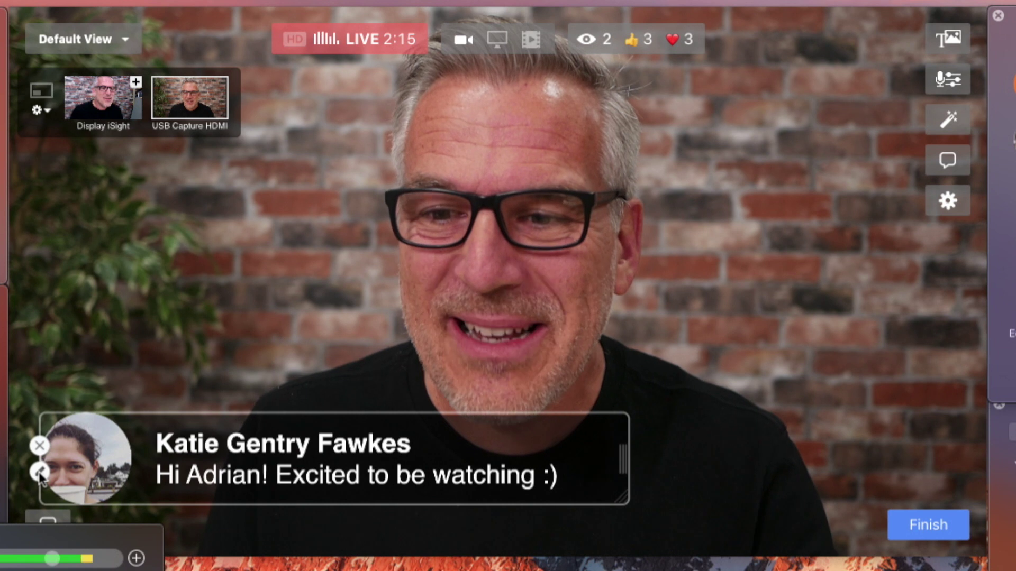
Step: Format the commenter's name in the displayed comment overlay in Chalkboard Bold and colour it red
{"action": "left_click", "coordinate": [40, 472]}
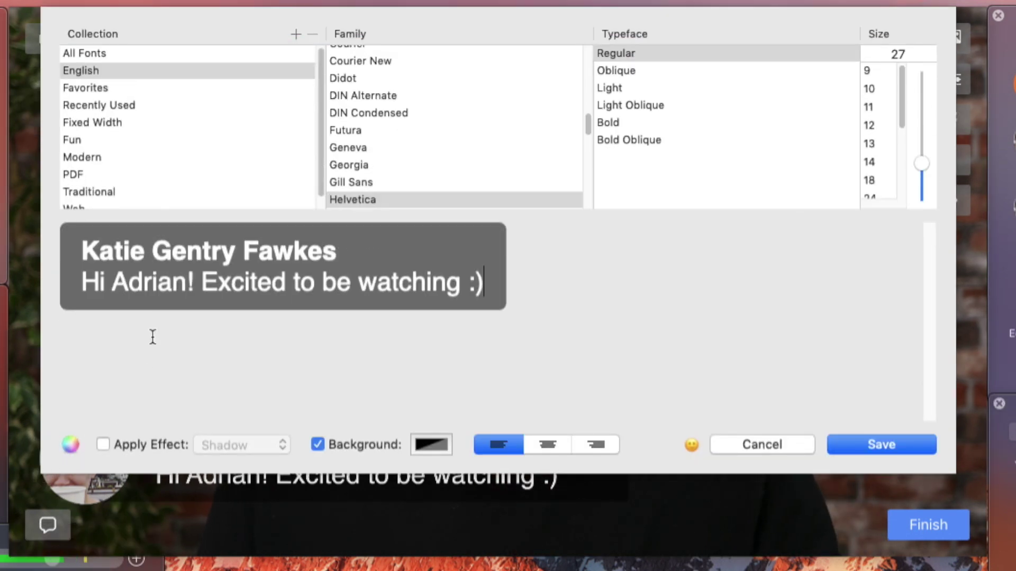
{"action": "key", "text": "b"}
{"action": "triple_click", "coordinate": [185, 257]}
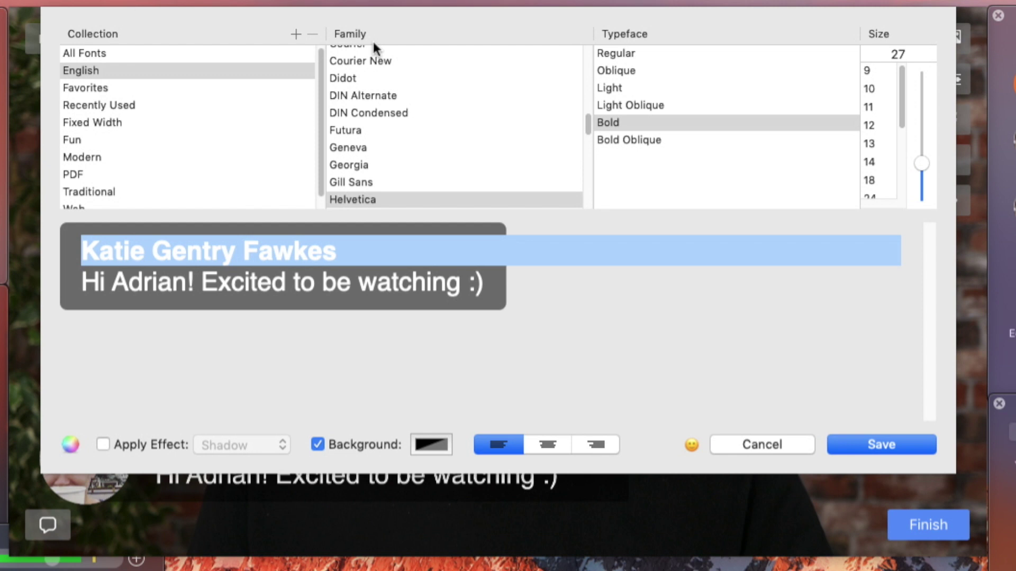
{"action": "scroll", "coordinate": [393, 125], "scroll_direction": "up", "scroll_amount": 5}
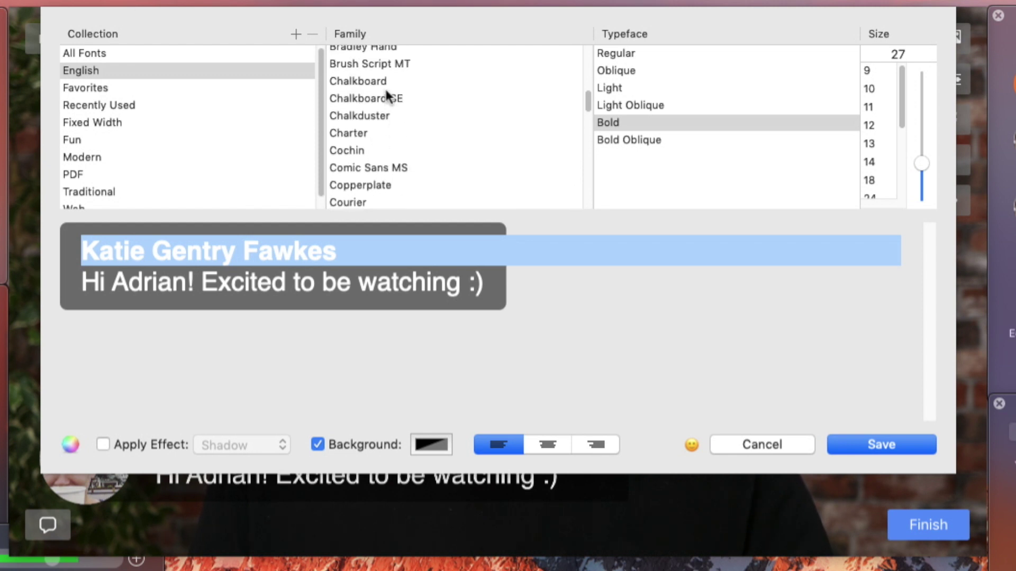
{"action": "left_click", "coordinate": [387, 87]}
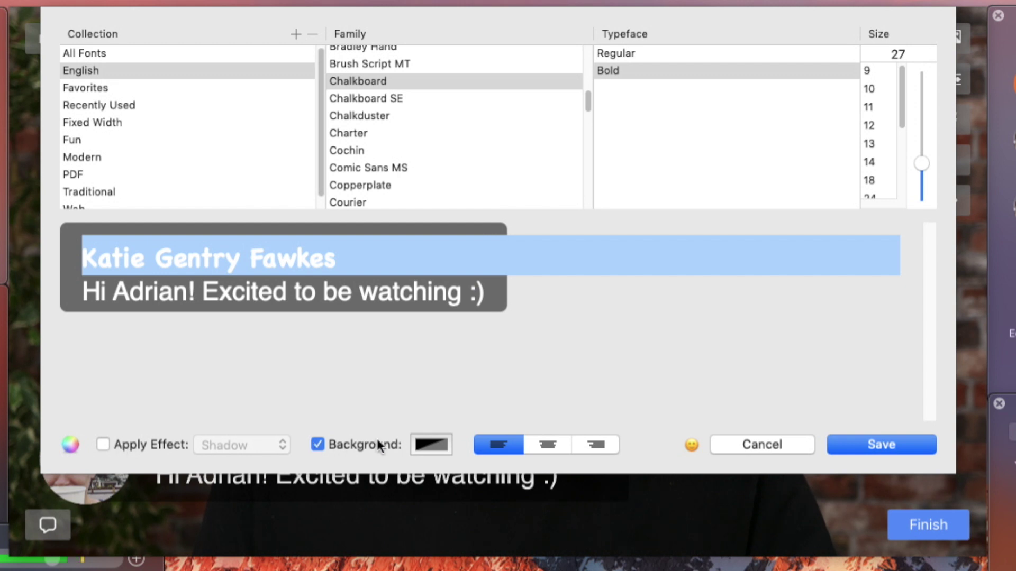
{"action": "left_click", "coordinate": [434, 442]}
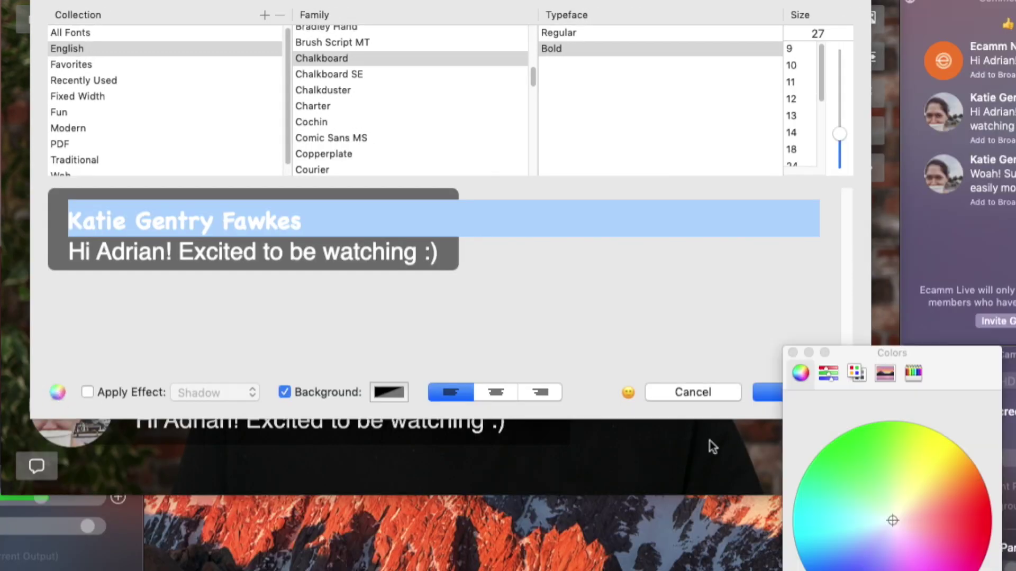
{"action": "left_click_drag", "start_coordinate": [899, 507], "coordinate": [944, 510]}
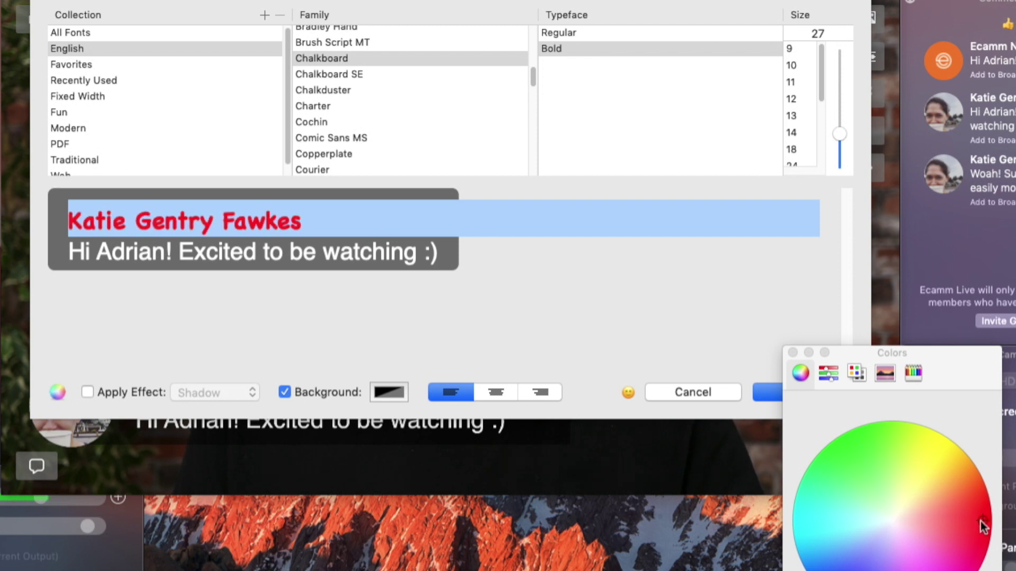
{"action": "left_click", "coordinate": [400, 260]}
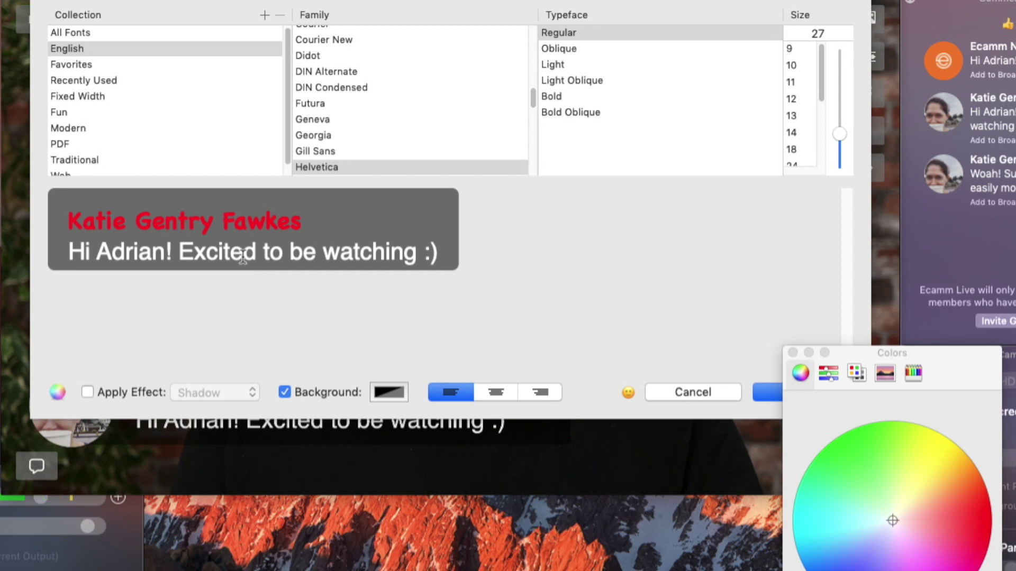
Step: Change the font of the comment's message line to Marker Felt Thin
{"action": "triple_click", "coordinate": [243, 258]}
{"action": "left_click", "coordinate": [308, 106]}
{"action": "scroll", "coordinate": [316, 118], "scroll_direction": "down", "scroll_amount": 5}
{"action": "left_click", "coordinate": [315, 138]}
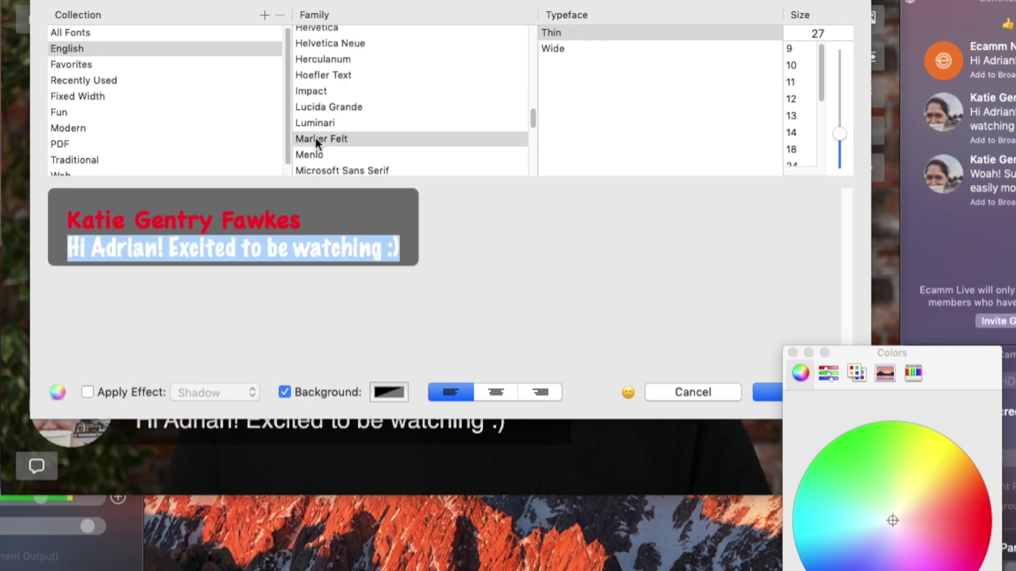
{"action": "left_click", "coordinate": [402, 252]}
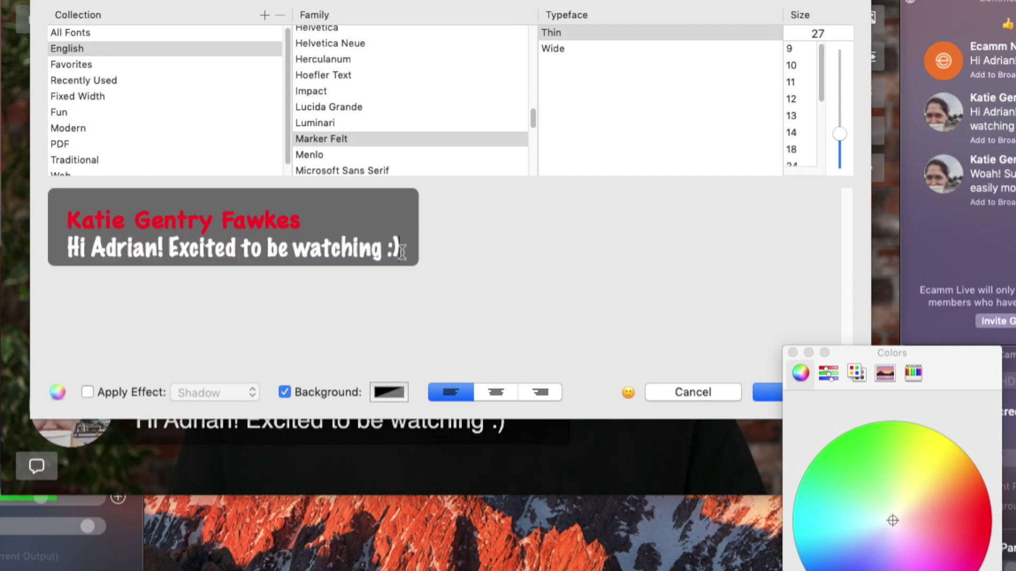
Step: Set the comment overlay's background colour to Green from the Apple colour palette
{"action": "left_click", "coordinate": [406, 226]}
{"action": "left_click", "coordinate": [397, 392]}
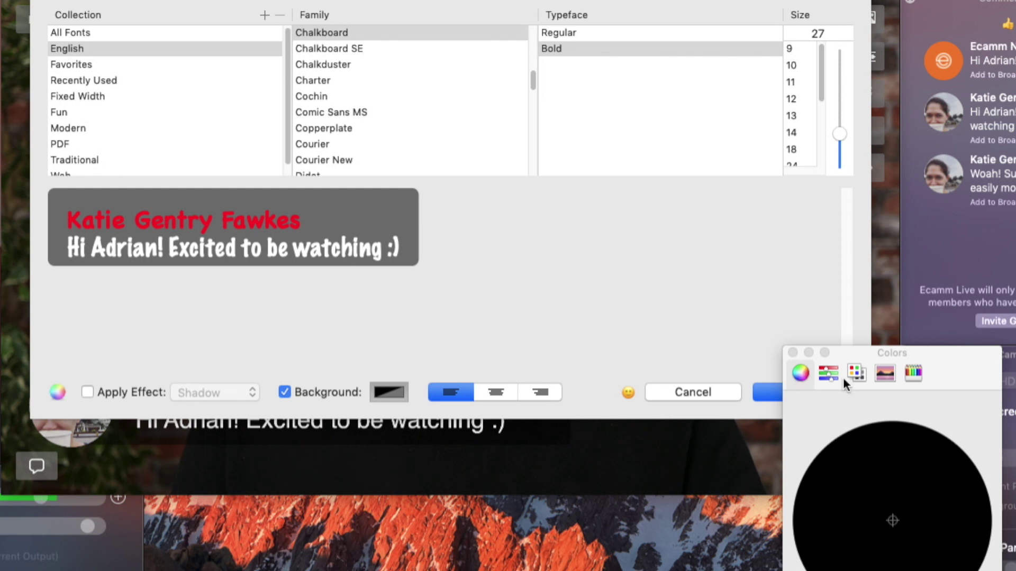
{"action": "left_click", "coordinate": [828, 370]}
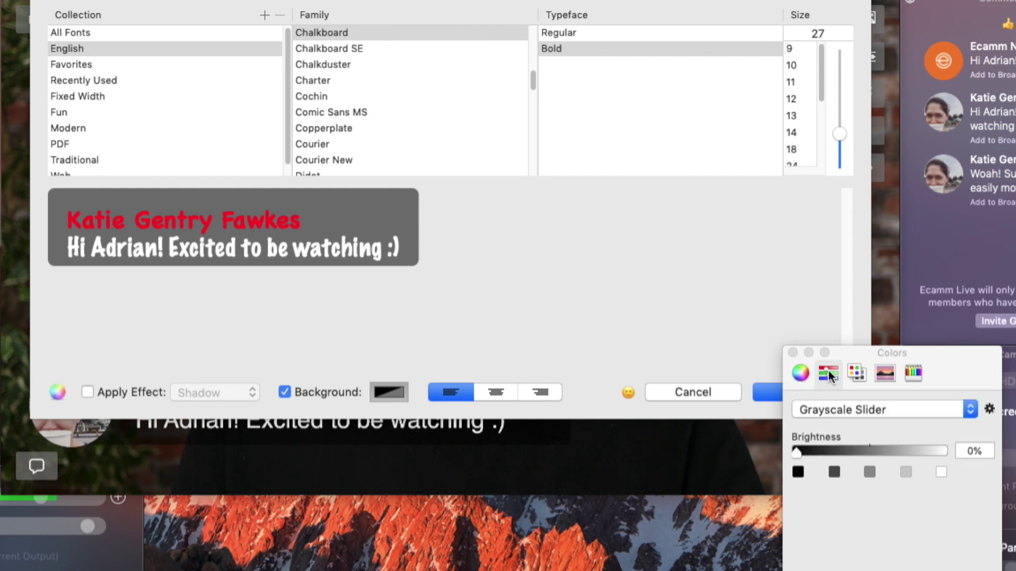
{"action": "left_click", "coordinate": [829, 411]}
{"action": "left_click", "coordinate": [828, 427]}
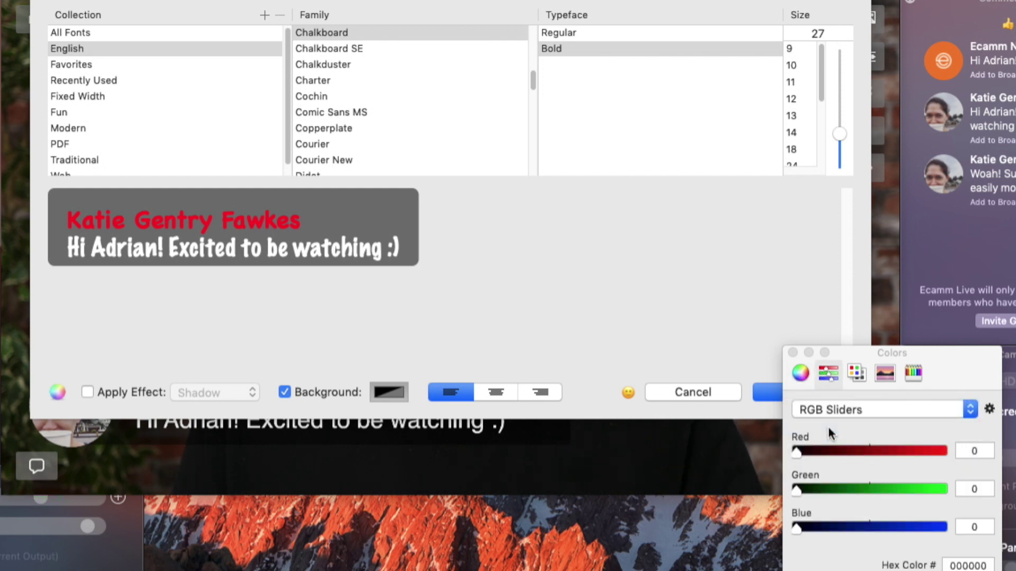
{"action": "left_click", "coordinate": [833, 412]}
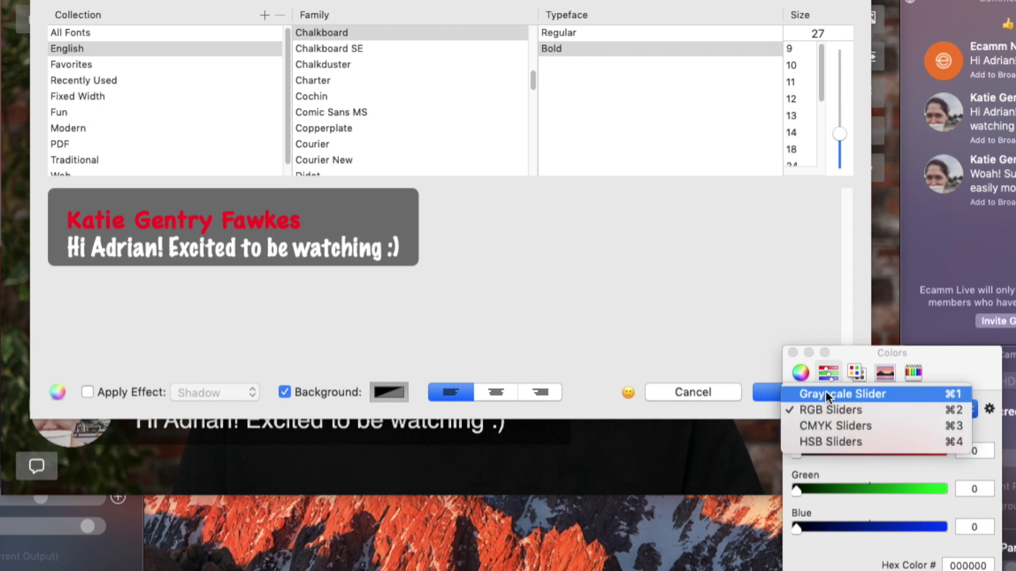
{"action": "left_click", "coordinate": [854, 373]}
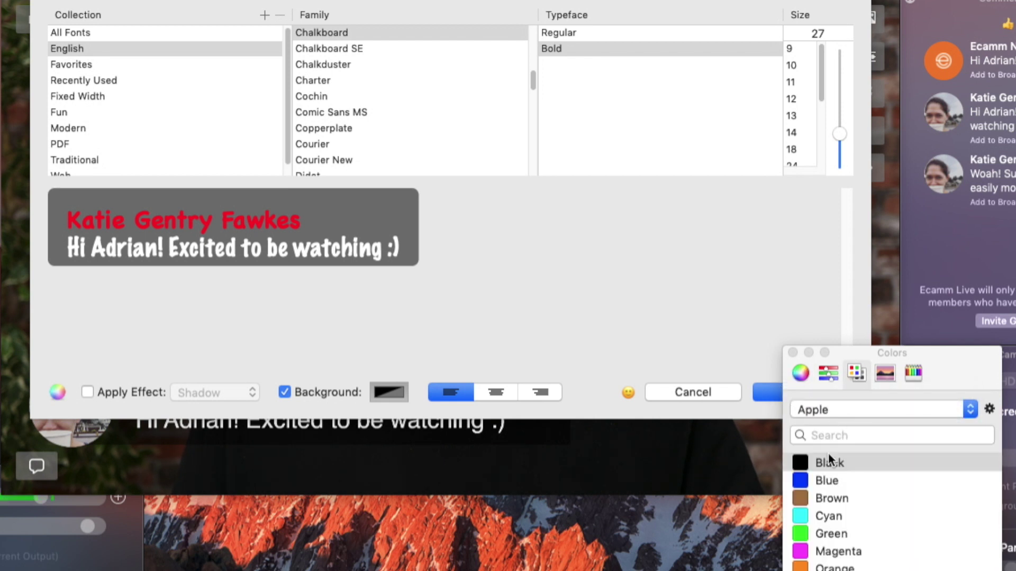
{"action": "left_click", "coordinate": [803, 534]}
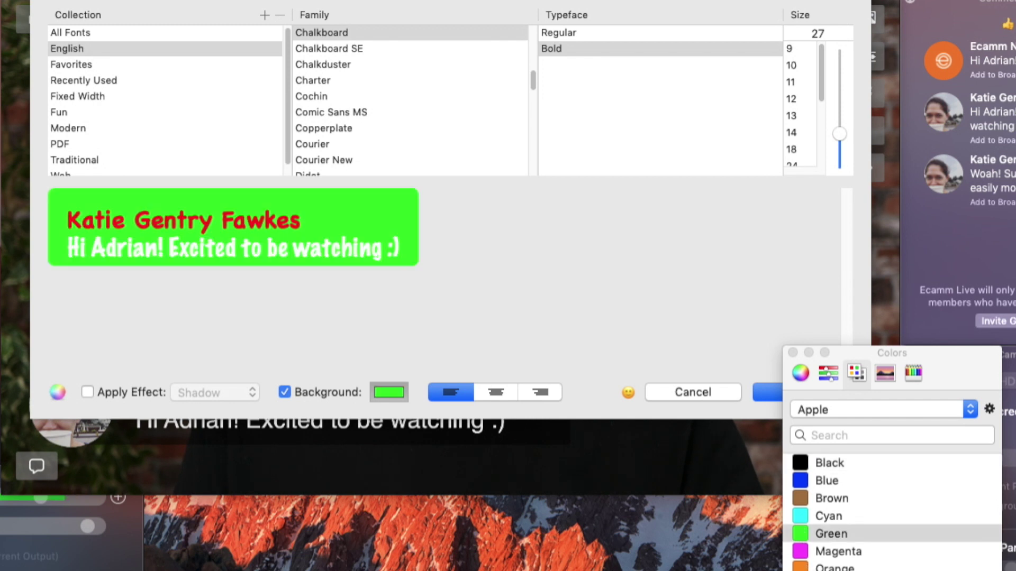
Step: Change the comment overlay's background colour to Orange from the Apple colour palette
{"action": "left_click", "coordinate": [803, 566]}
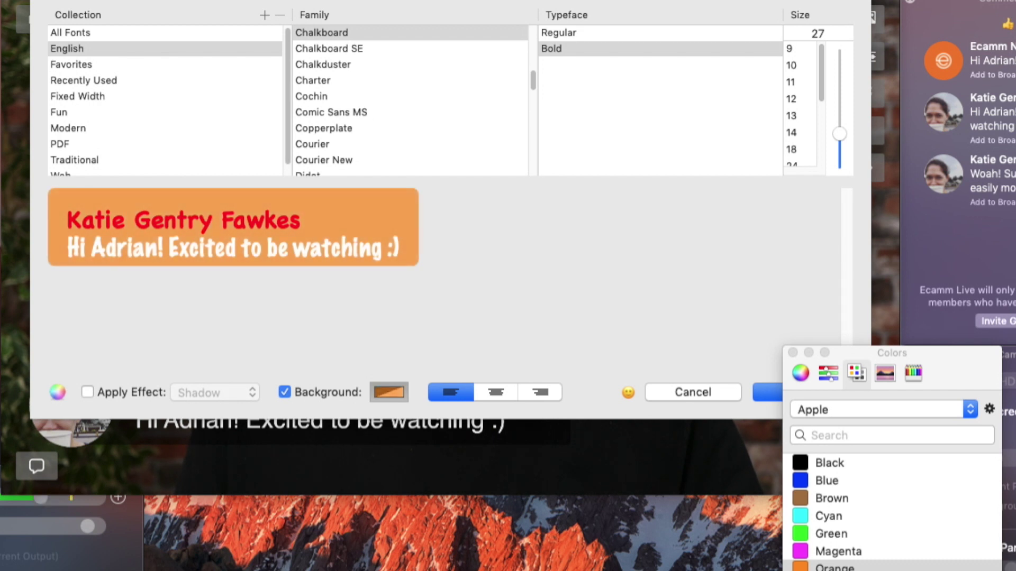
{"action": "triple_click", "coordinate": [242, 221]}
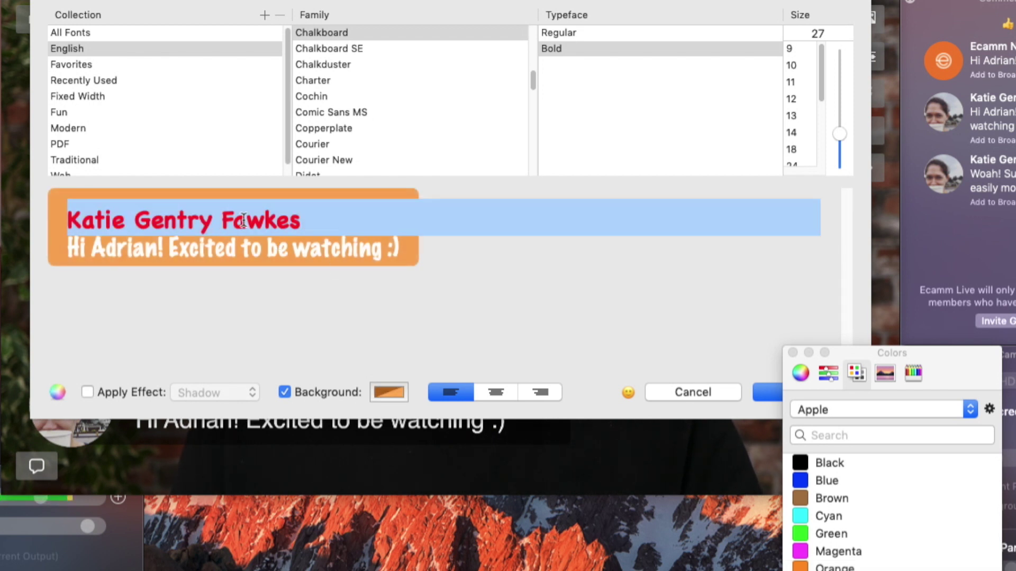
{"action": "left_click", "coordinate": [792, 352]}
{"action": "left_click", "coordinate": [424, 295]}
Step: Recolour the commenter's name line Black from the Apple colour palette and save the comment formatting
{"action": "double_click", "coordinate": [275, 227]}
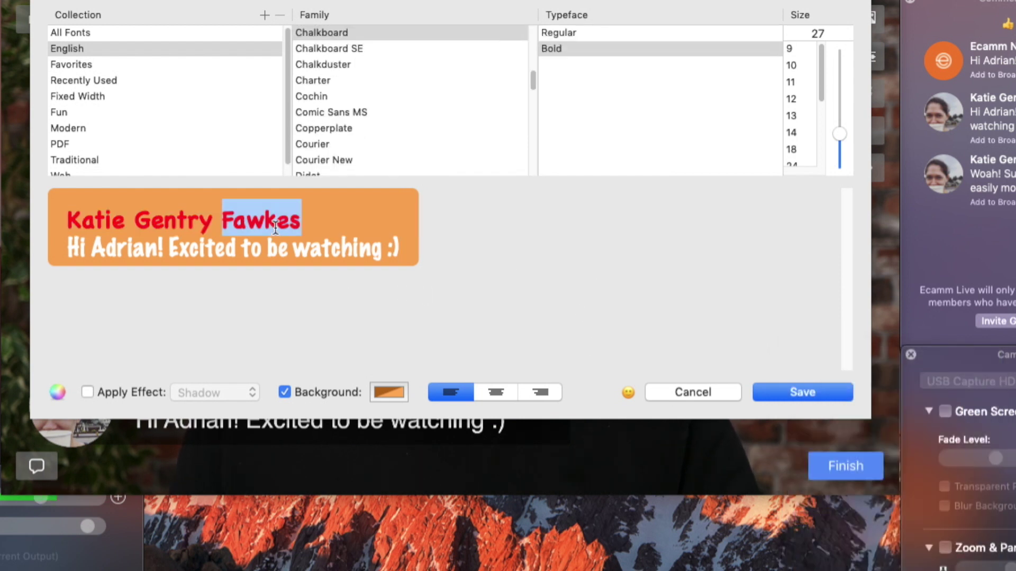
{"action": "triple_click", "coordinate": [275, 228]}
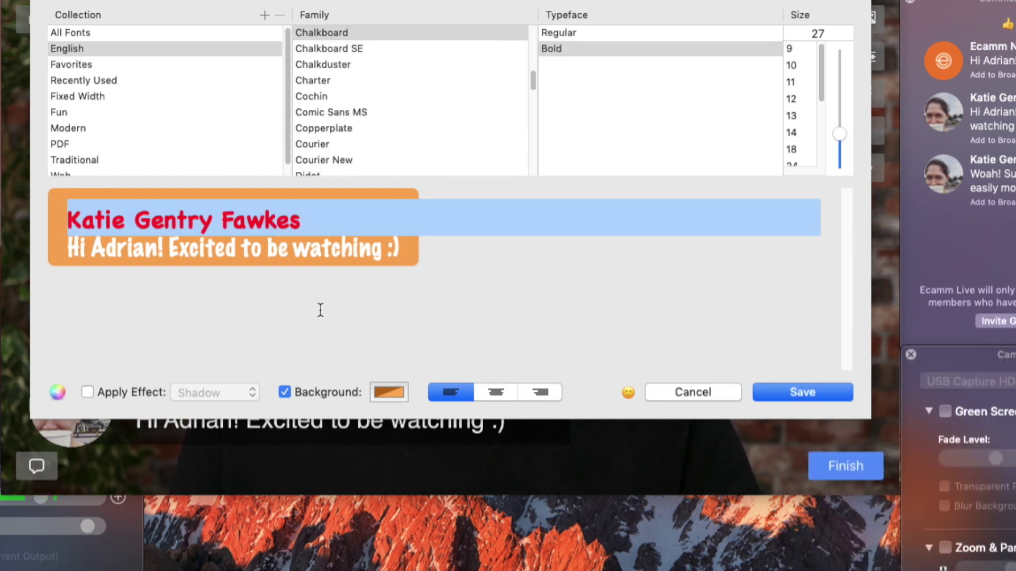
{"action": "left_click", "coordinate": [59, 392]}
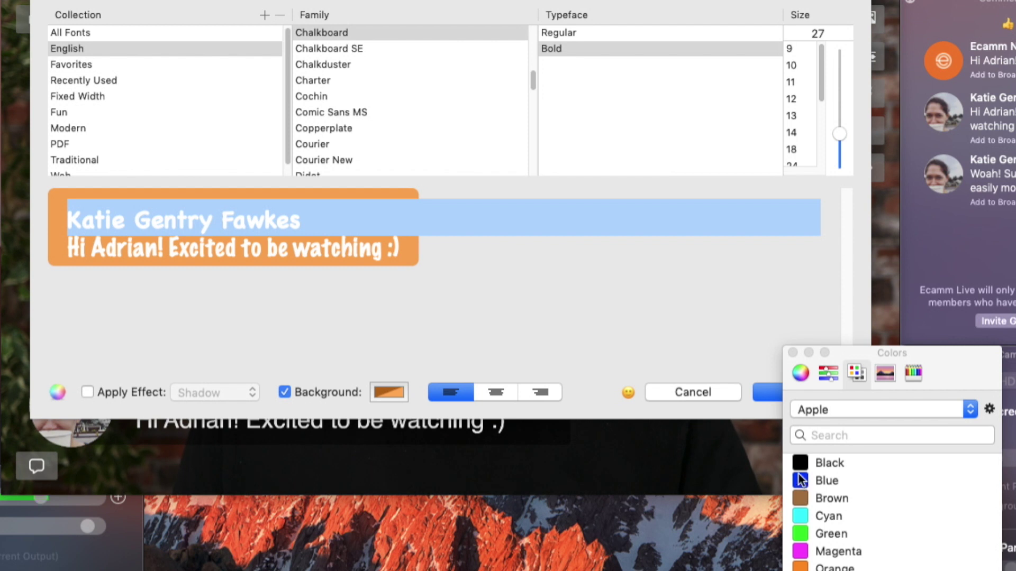
{"action": "left_click", "coordinate": [798, 464]}
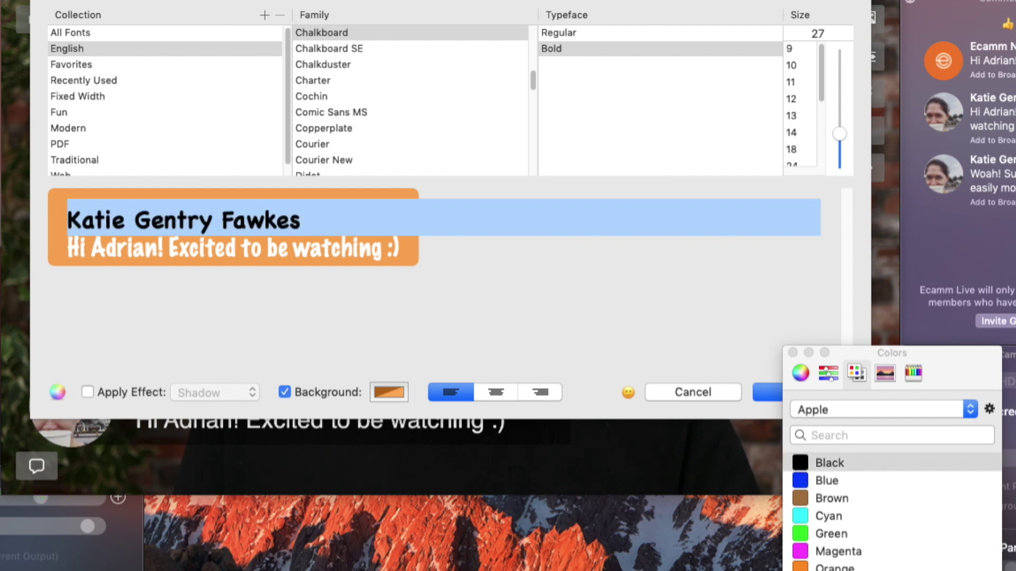
{"action": "left_click", "coordinate": [554, 298]}
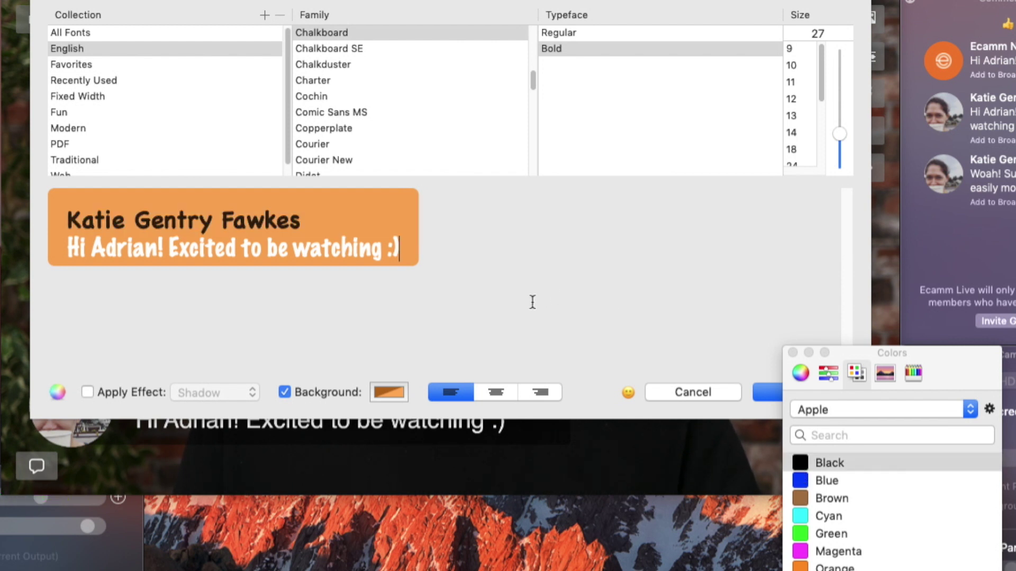
{"action": "left_click", "coordinate": [306, 222]}
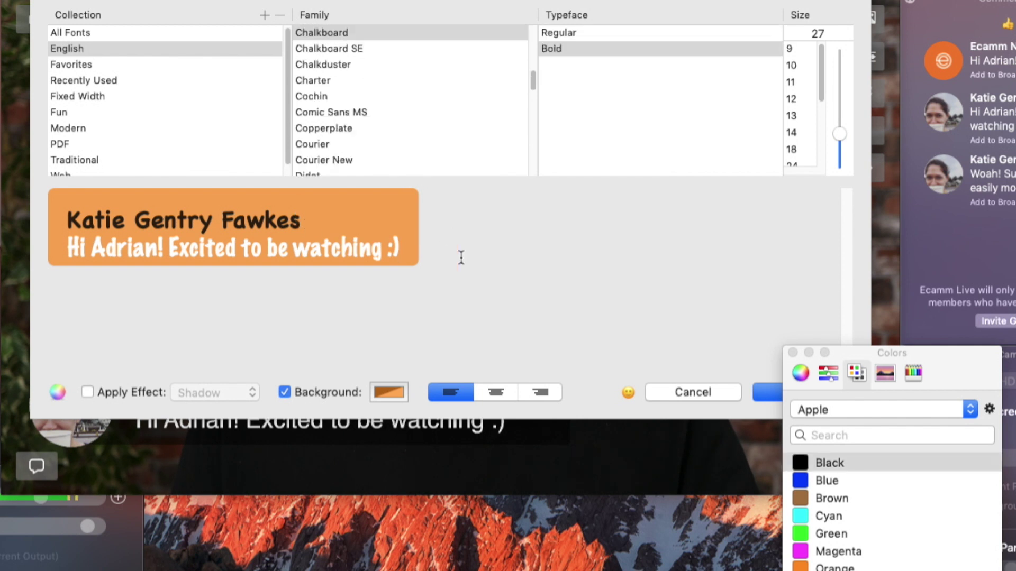
{"action": "left_click", "coordinate": [793, 353]}
{"action": "left_click", "coordinate": [789, 391]}
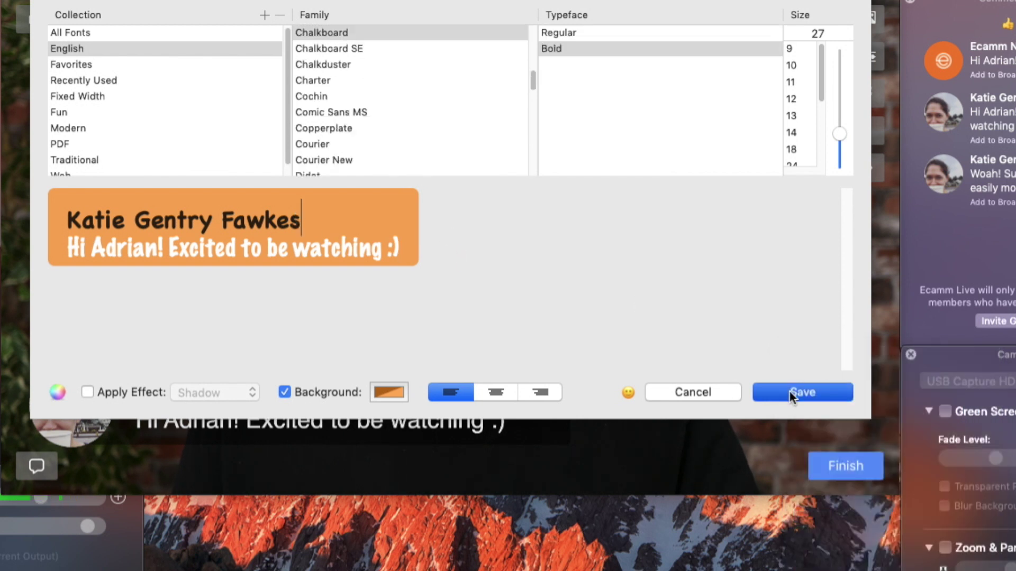
Step: Scale down the "Woah! Super cool" comment overlay and reposition it near the lower-left corner of the video
{"action": "left_click_drag", "start_coordinate": [385, 390], "coordinate": [389, 353]}
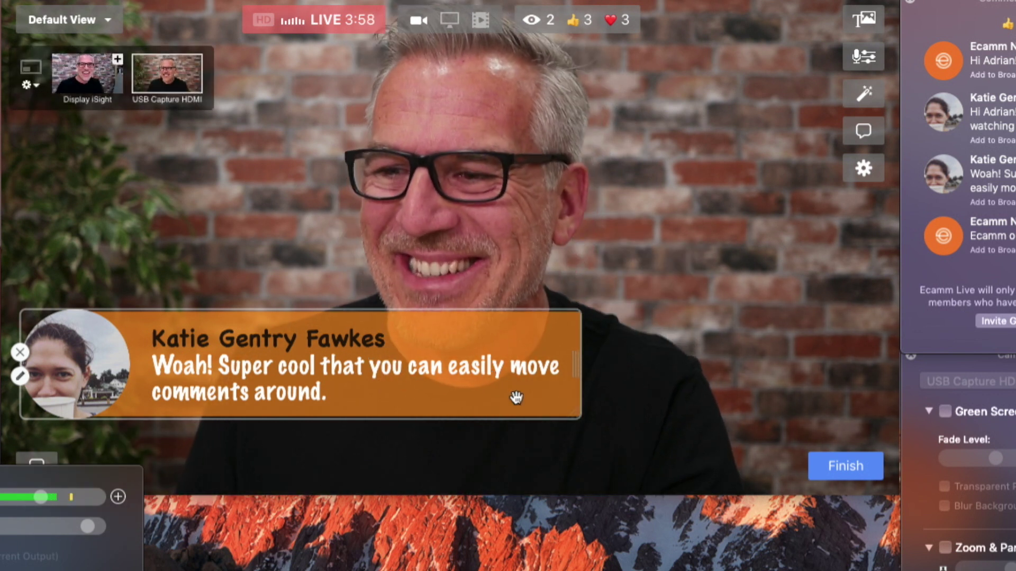
{"action": "left_click_drag", "start_coordinate": [575, 406], "coordinate": [434, 364]}
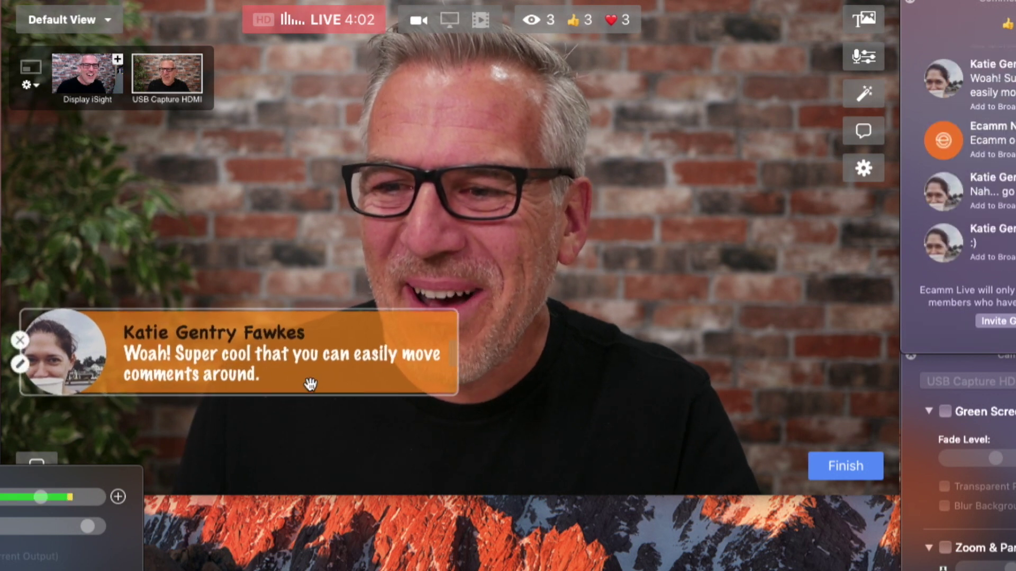
{"action": "left_click_drag", "start_coordinate": [310, 386], "coordinate": [311, 404]}
Step: Show the "Nah... go orange!" and ":)" comments on the broadcast in turn, and remove the comment overlay from the video
{"action": "mouse_move", "coordinate": [945, 236]}
{"action": "left_click", "coordinate": [943, 194]}
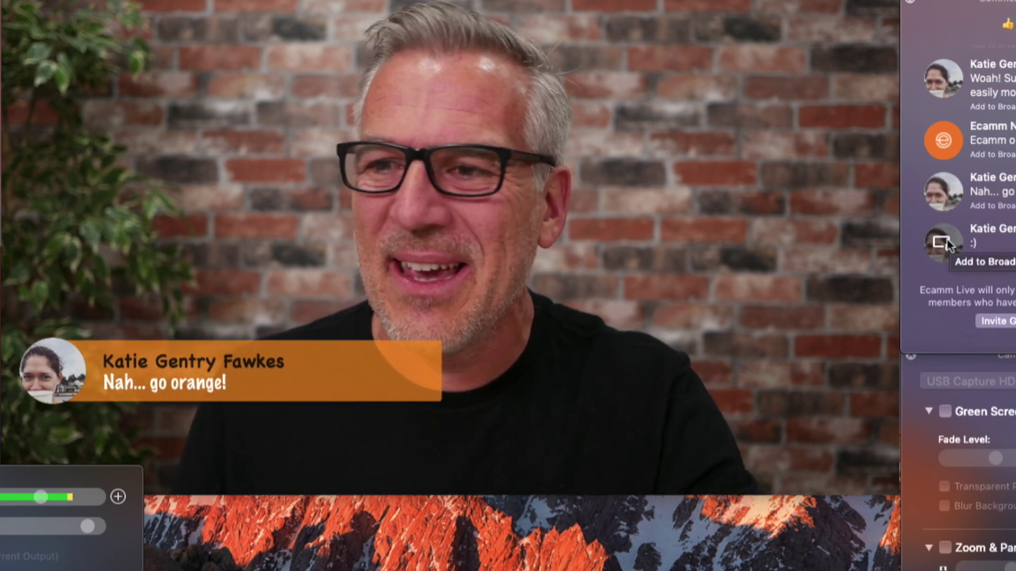
{"action": "left_click", "coordinate": [945, 243]}
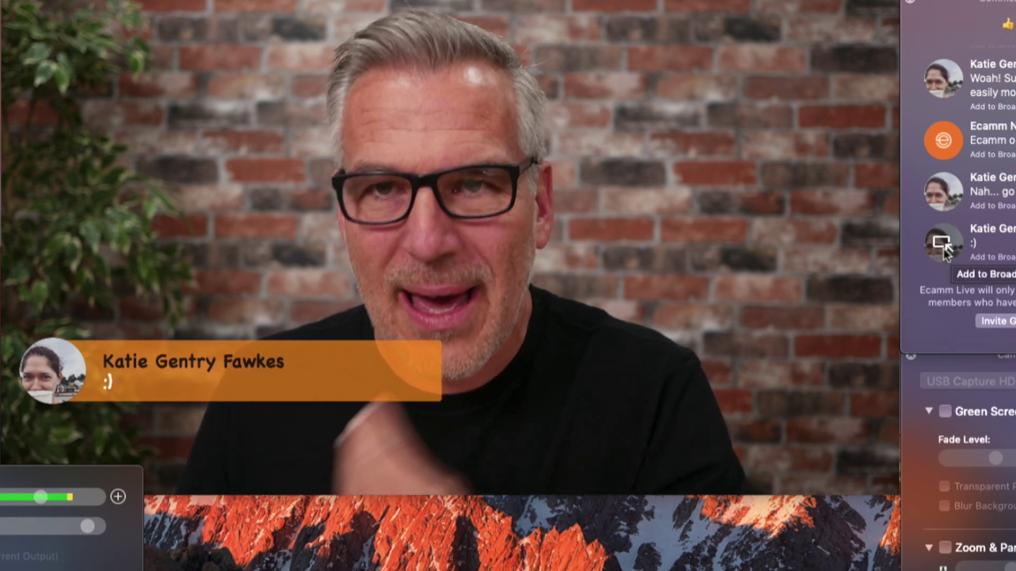
{"action": "mouse_move", "coordinate": [96, 374]}
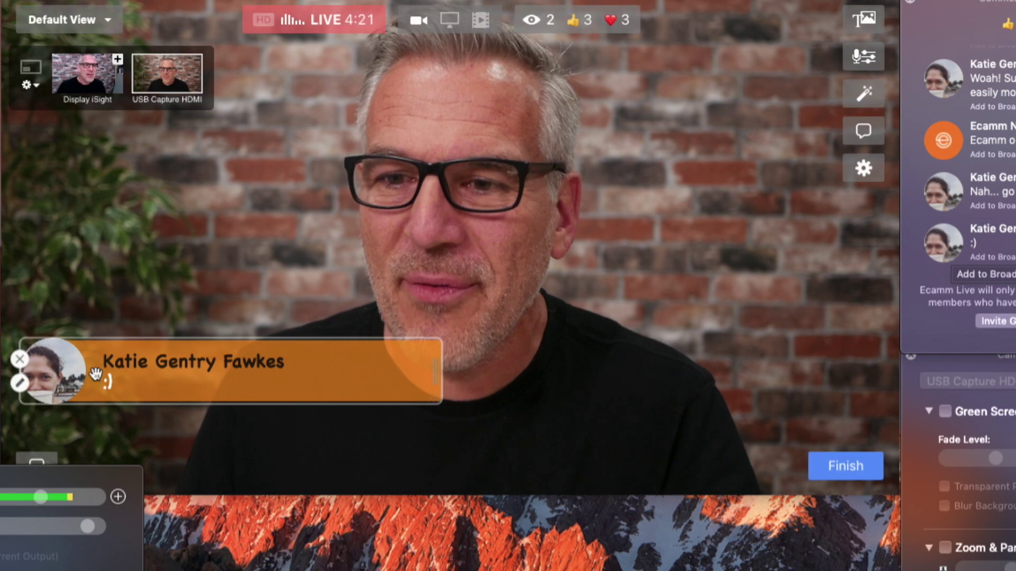
{"action": "left_click", "coordinate": [20, 359]}
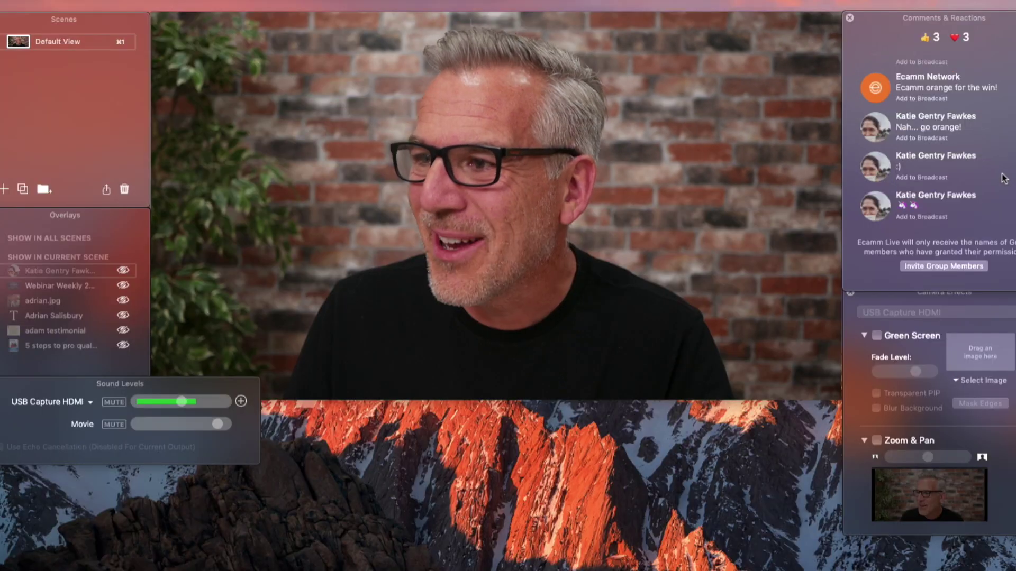
Step: Finish the live broadcast and dismiss the end-of-broadcast summary without viewing, deleting or uploading the video
{"action": "mouse_move", "coordinate": [1004, 17]}
{"action": "left_mouse_down"}
{"action": "mouse_move", "coordinate": [474, 134]}
{"action": "mouse_move", "coordinate": [262, 41]}
{"action": "mouse_move", "coordinate": [924, 38]}
{"action": "mouse_move", "coordinate": [1009, 13]}
{"action": "left_mouse_up"}
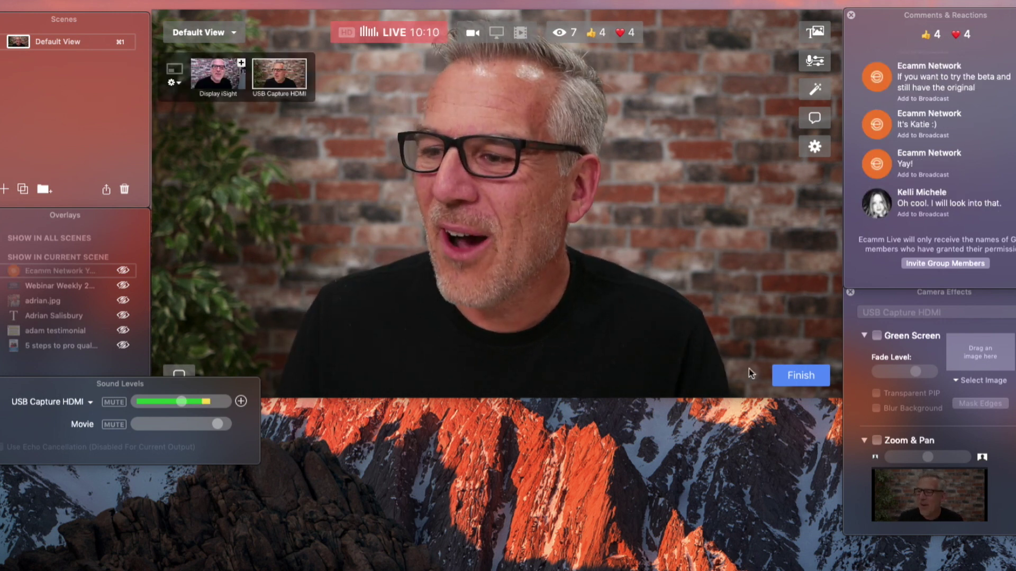
{"action": "left_click", "coordinate": [794, 372]}
{"action": "left_click", "coordinate": [786, 376]}
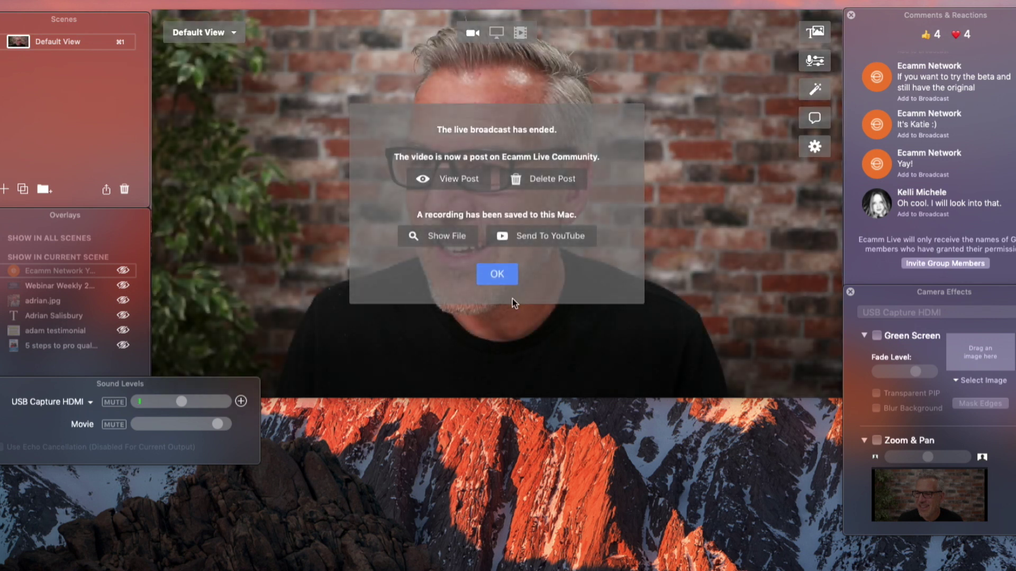
{"action": "left_click", "coordinate": [505, 274]}
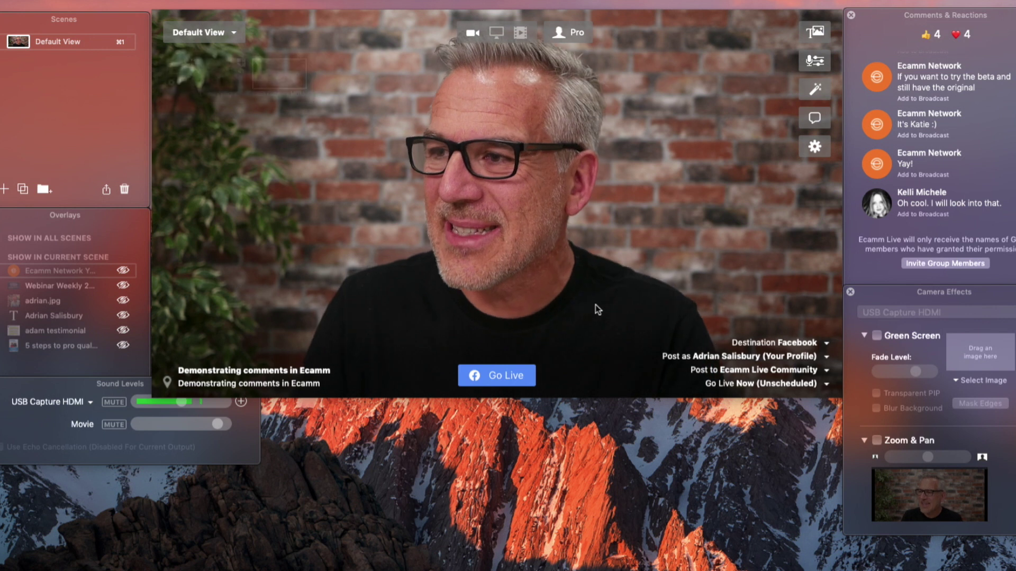
Step: Show Ecamm Network's thank-you comment from the ended broadcast on the video and hide it again
{"action": "scroll", "coordinate": [903, 184], "scroll_direction": "up", "scroll_amount": 1}
{"action": "scroll", "coordinate": [904, 184], "scroll_direction": "down", "scroll_amount": 5}
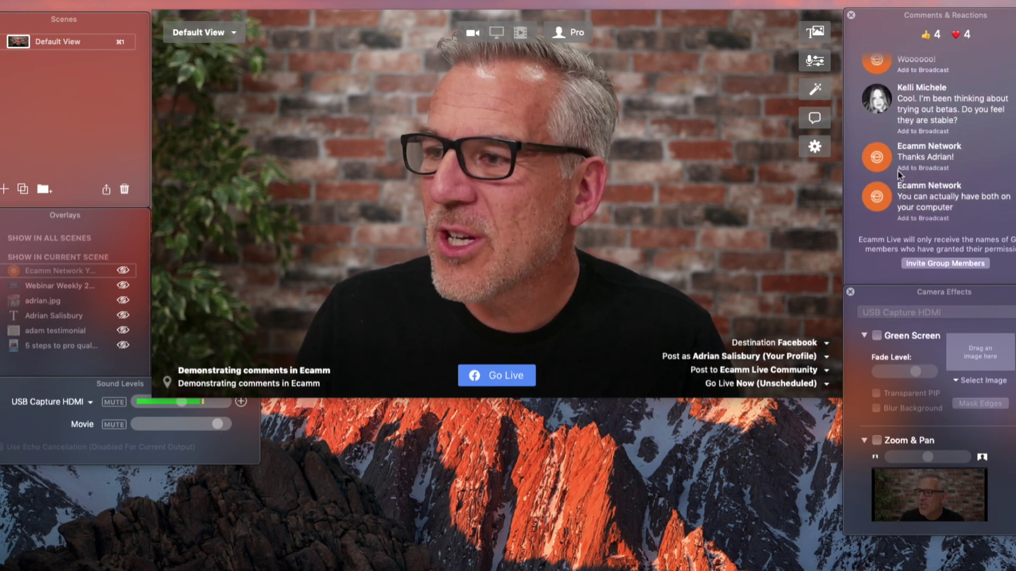
{"action": "mouse_move", "coordinate": [872, 164]}
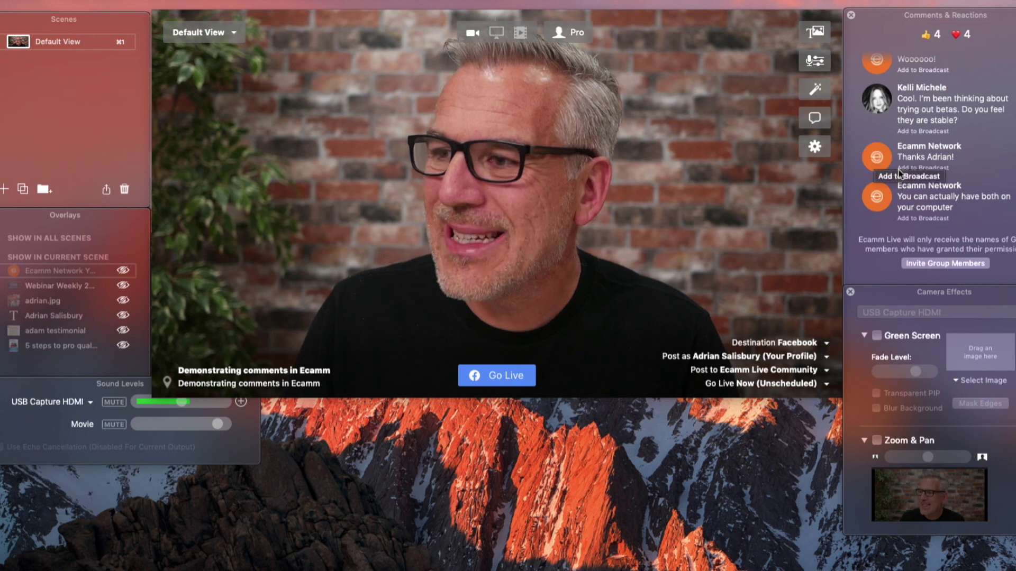
{"action": "left_click", "coordinate": [947, 170]}
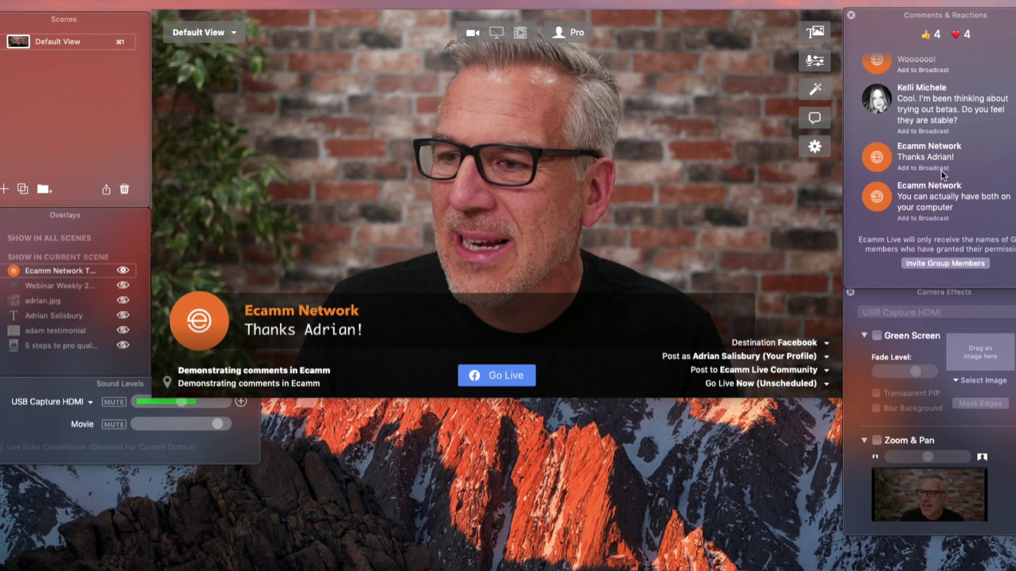
{"action": "left_click", "coordinate": [169, 313]}
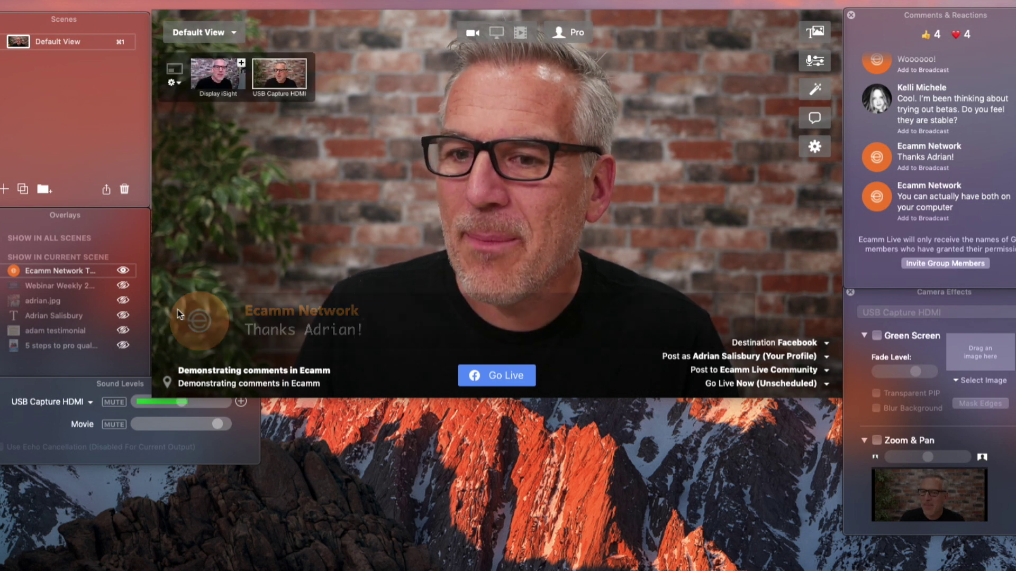
{"action": "scroll", "coordinate": [883, 186], "scroll_direction": "down", "scroll_amount": 3}
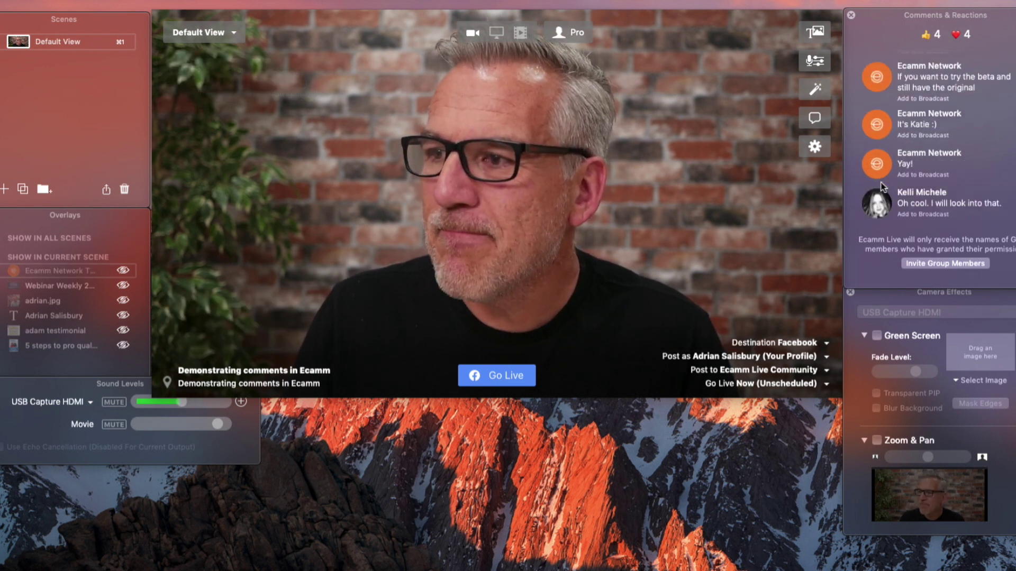